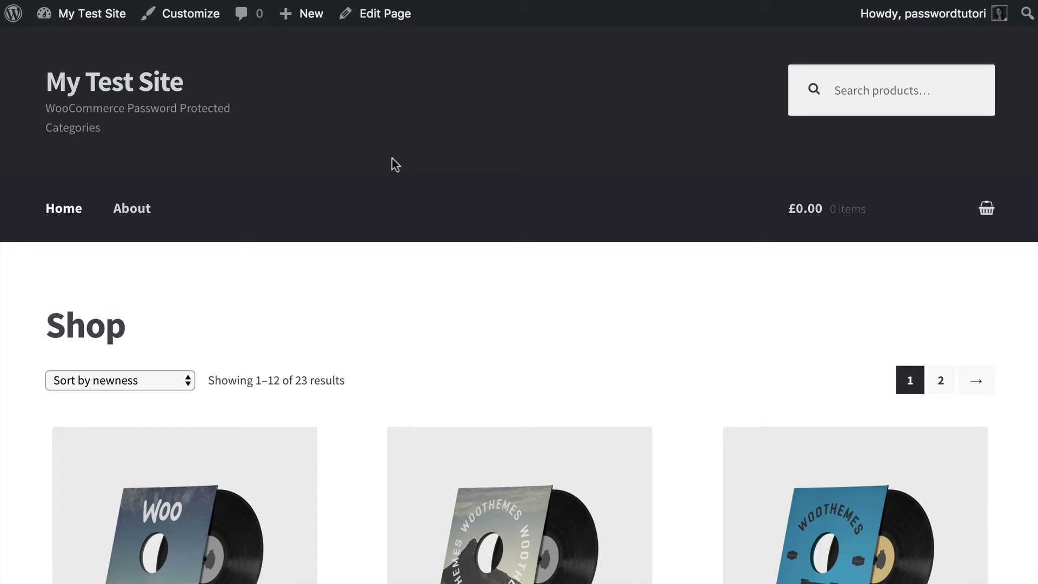
- Open the Installed Plugins list from the dashboard
scroll(392, 159, down, 3)
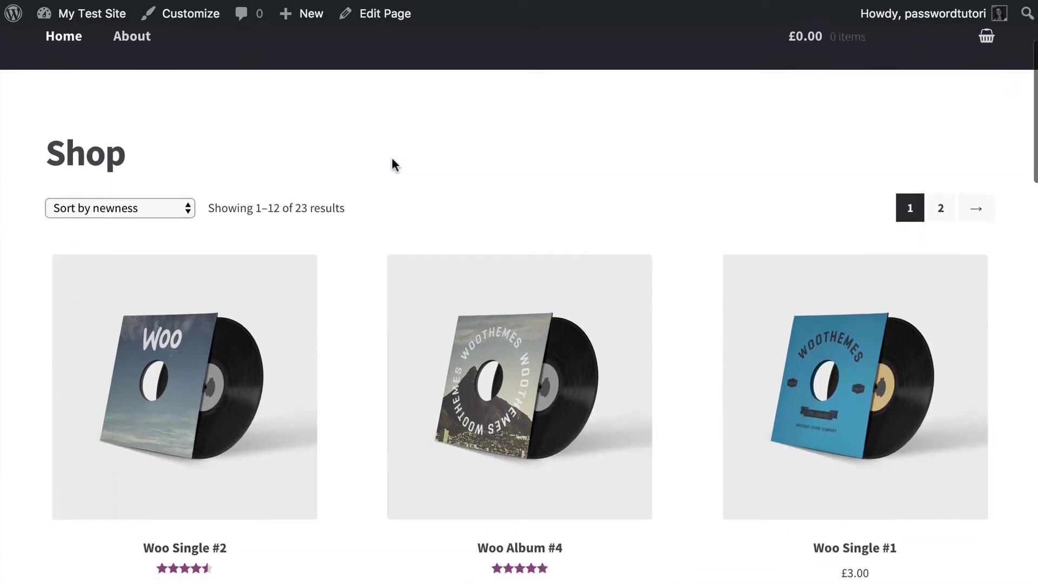
scroll(392, 159, down, 10)
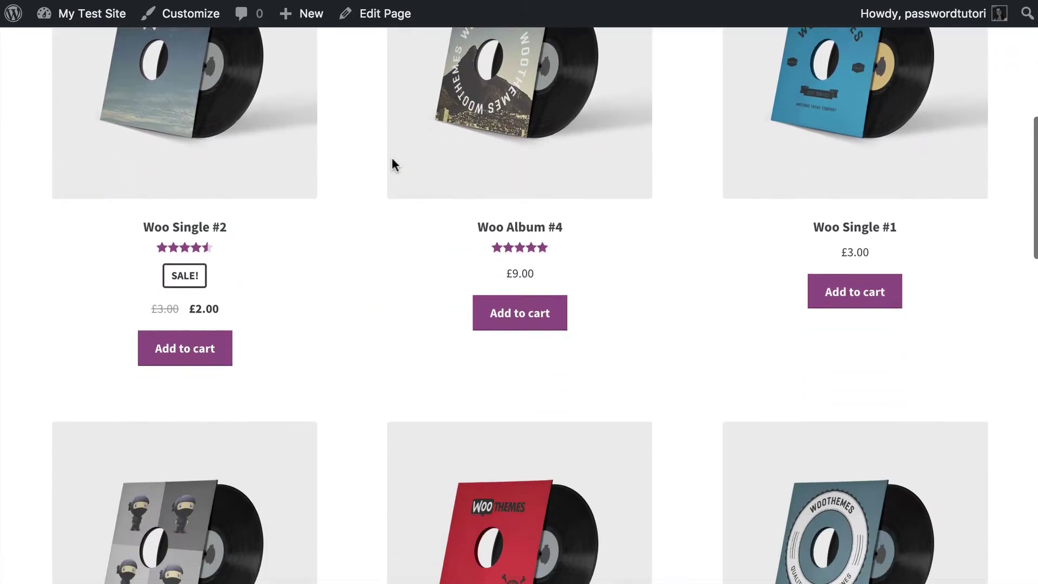
scroll(392, 157, up, 15)
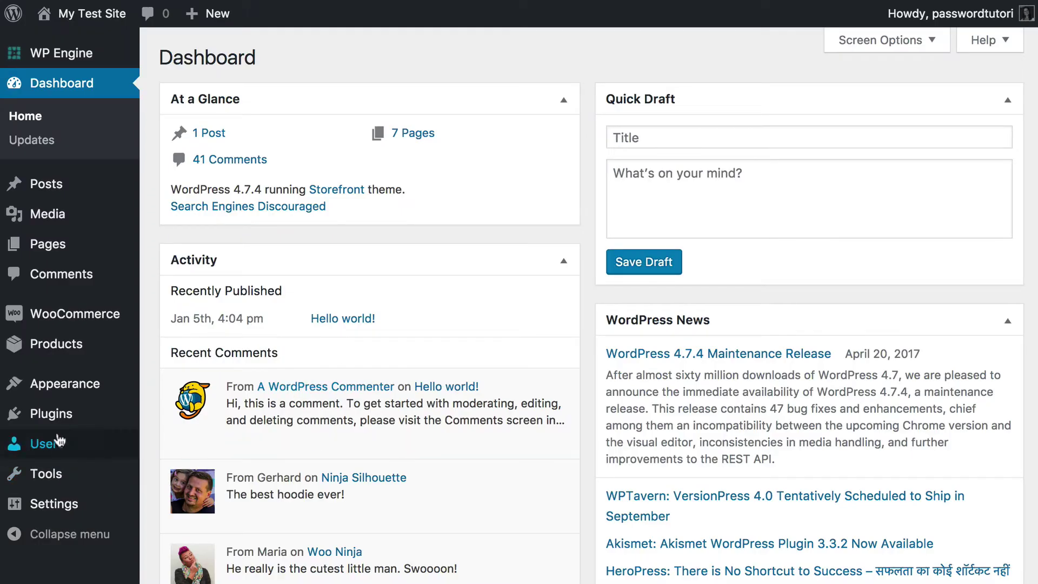
mouse_move(46, 419)
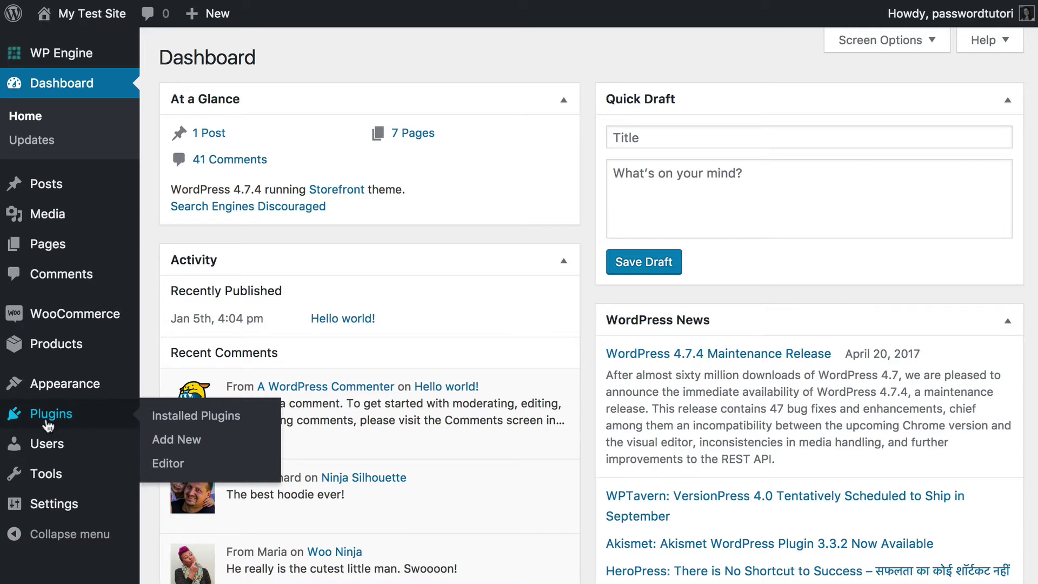
click(47, 426)
- Highlight the WooCommerce and Password Protected Categories plugin names
double_click(216, 184)
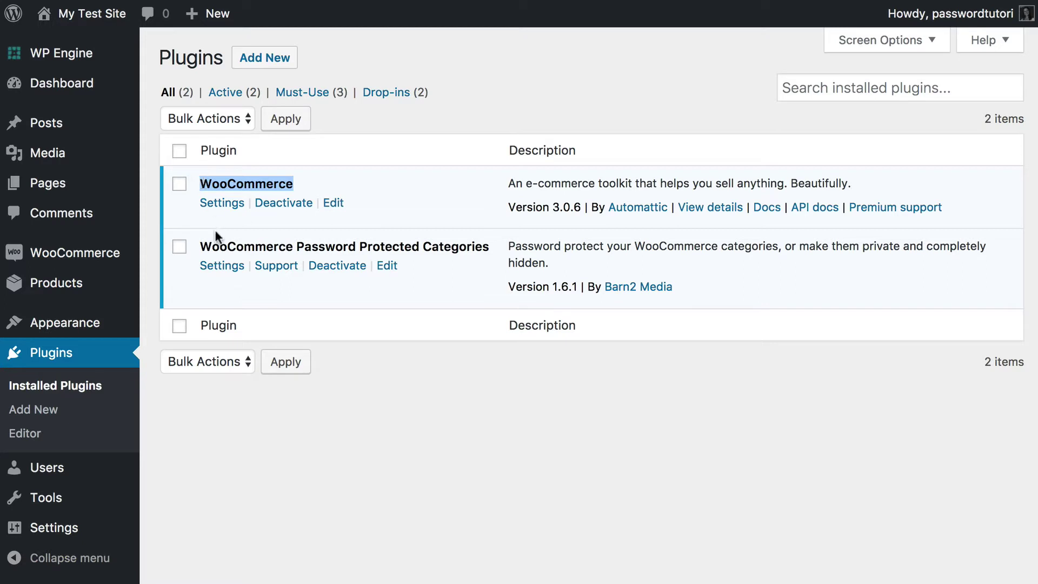
drag(201, 246, 489, 247)
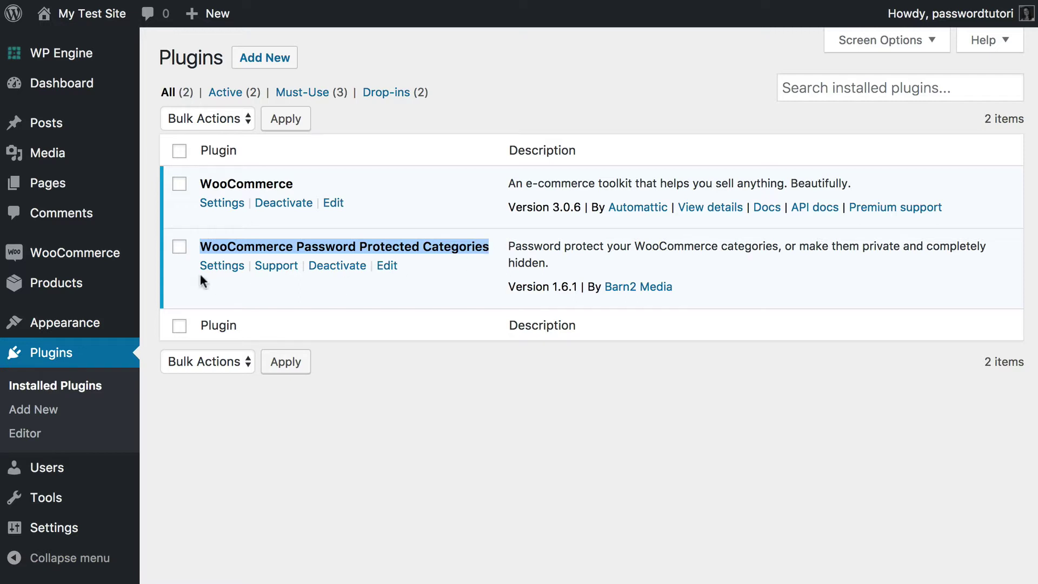
mouse_move(72, 273)
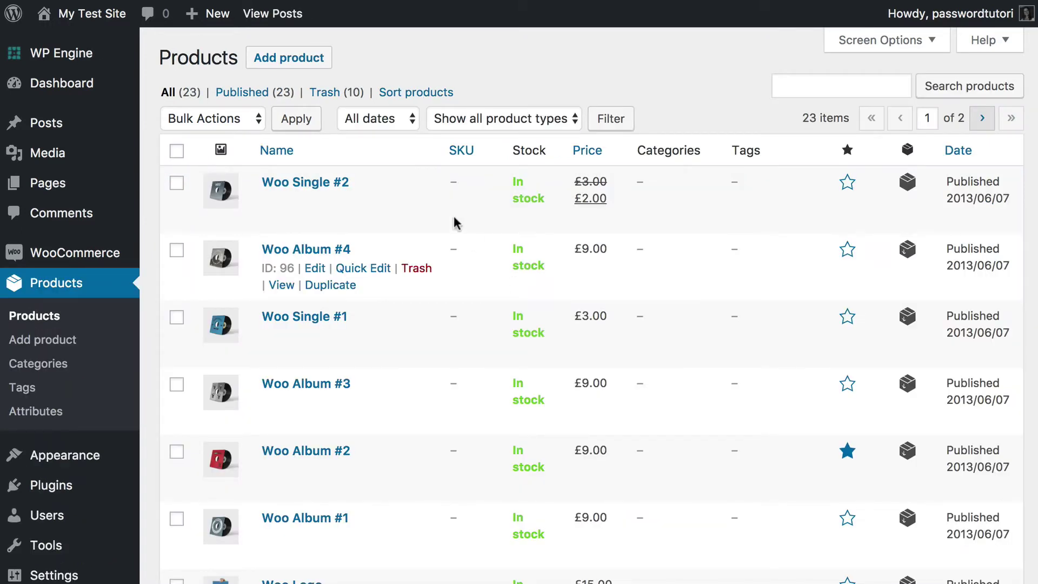
- Open the Product categories page under Products
mouse_move(327, 189)
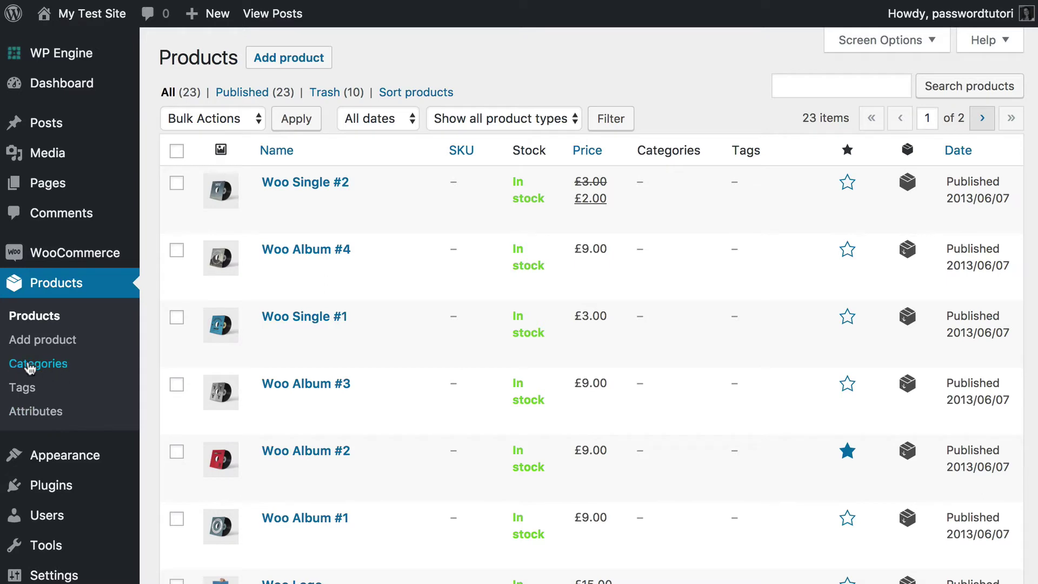
click(58, 366)
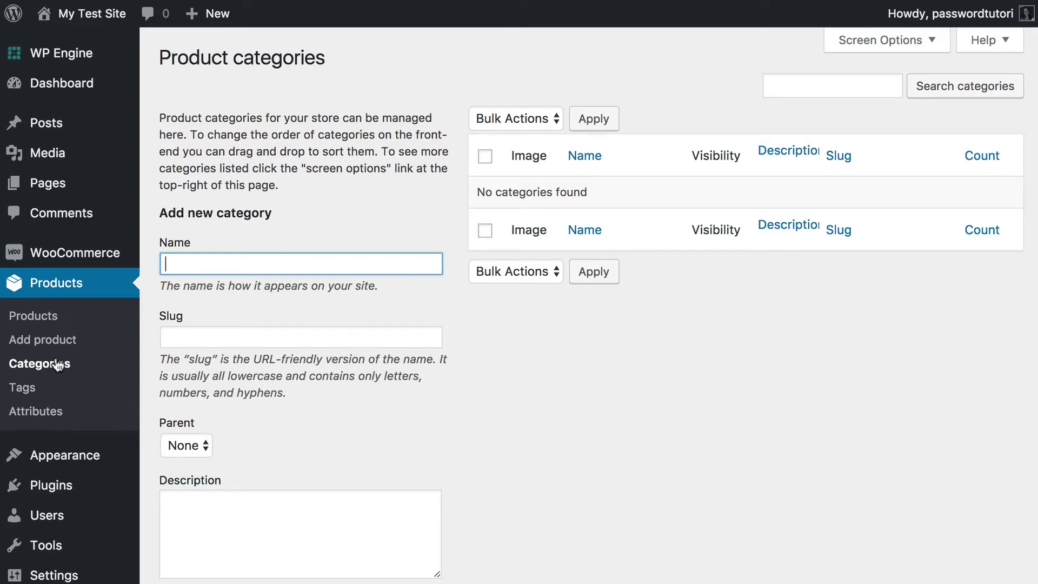
- Enter 'Company 1' as the category name and 'company1' as its slug
text(Company 1)
click(277, 349)
click(275, 340)
text(company1)
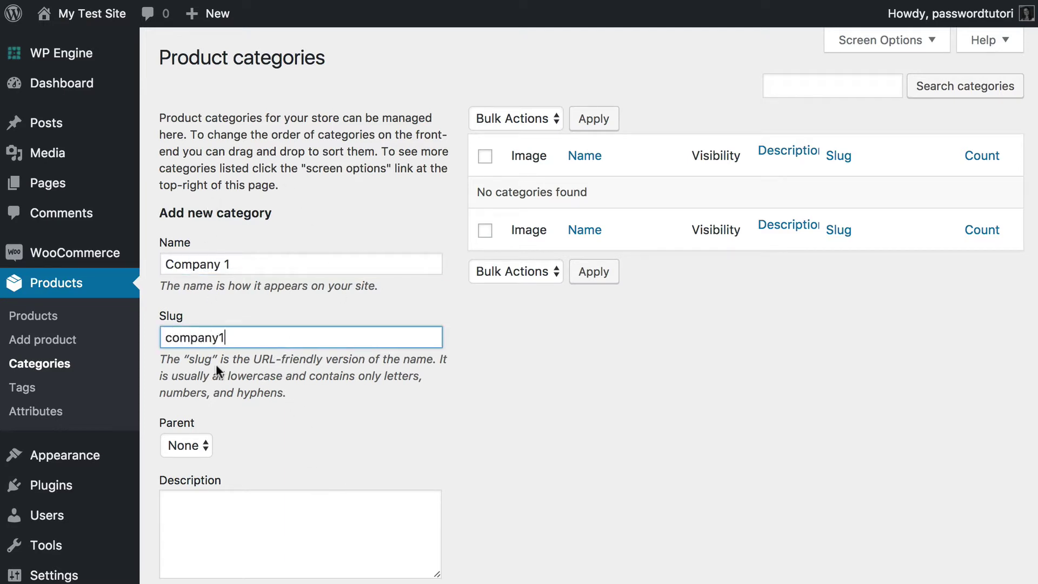
scroll(215, 364, down, 6)
scroll(215, 365, down, 2)
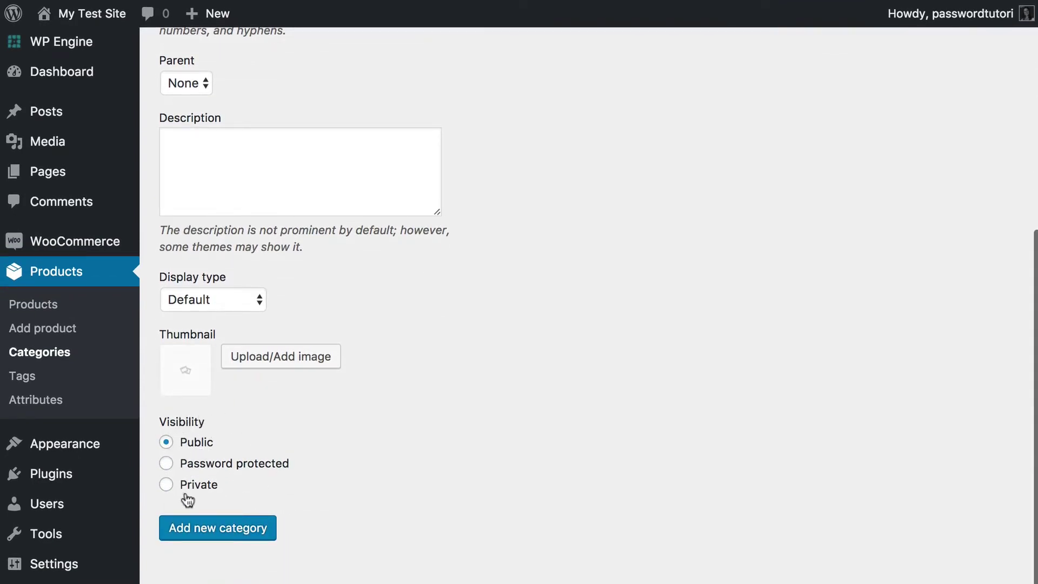
- Make the category password protected with the saved password and add it
click(167, 466)
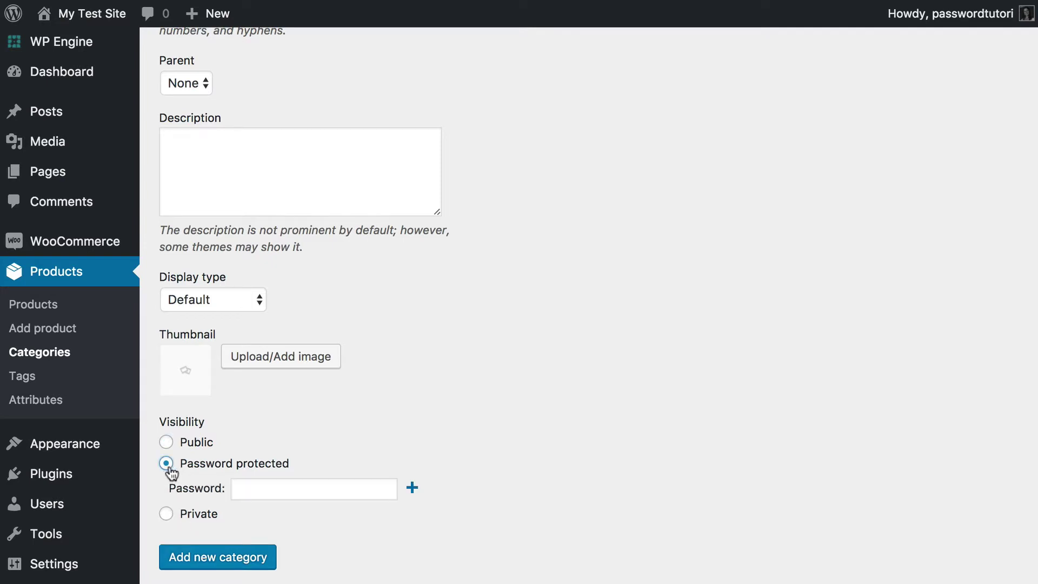
click(249, 487)
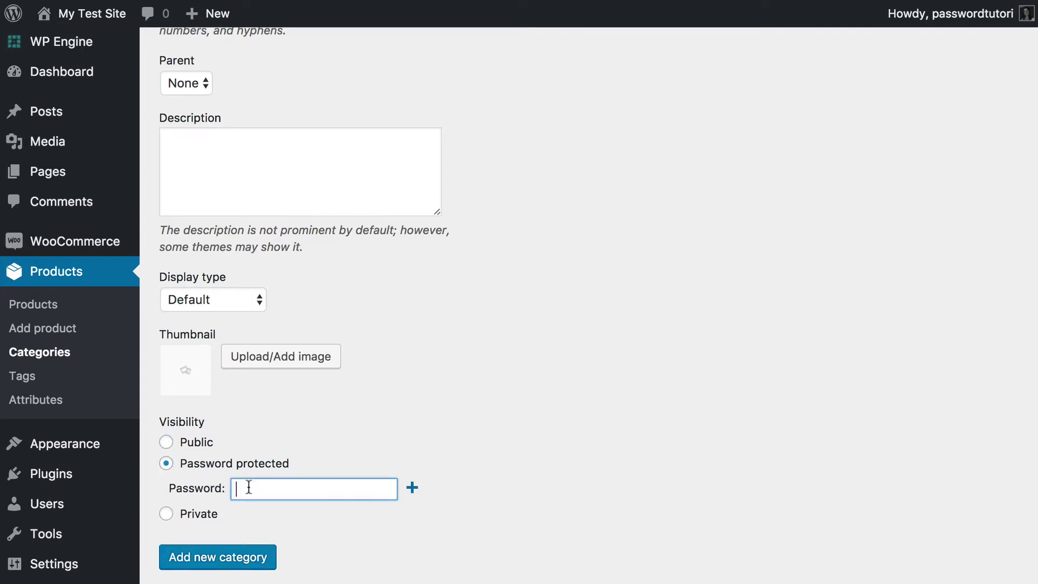
text(com)
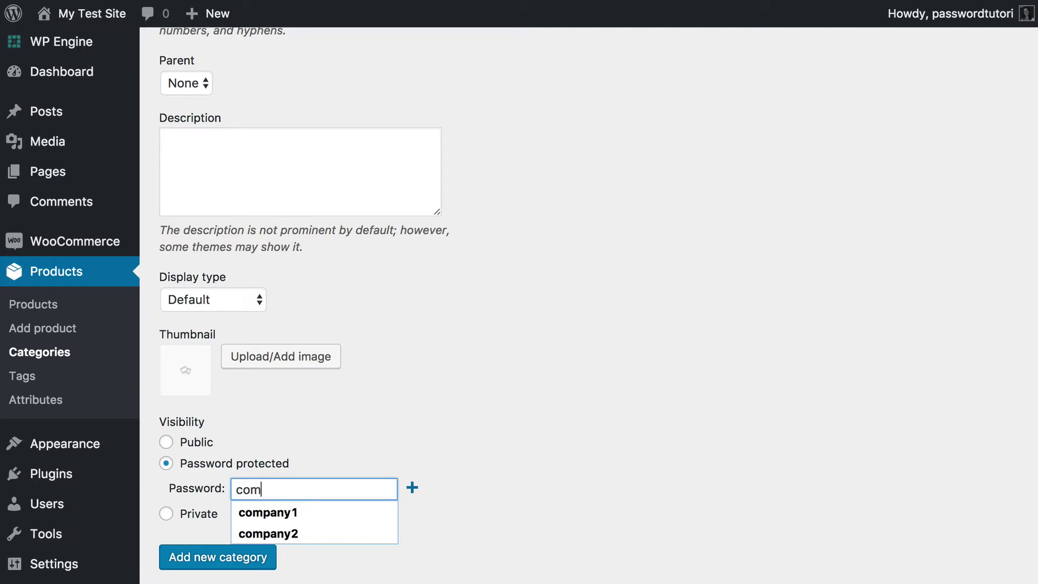
key(Down)
key(Return)
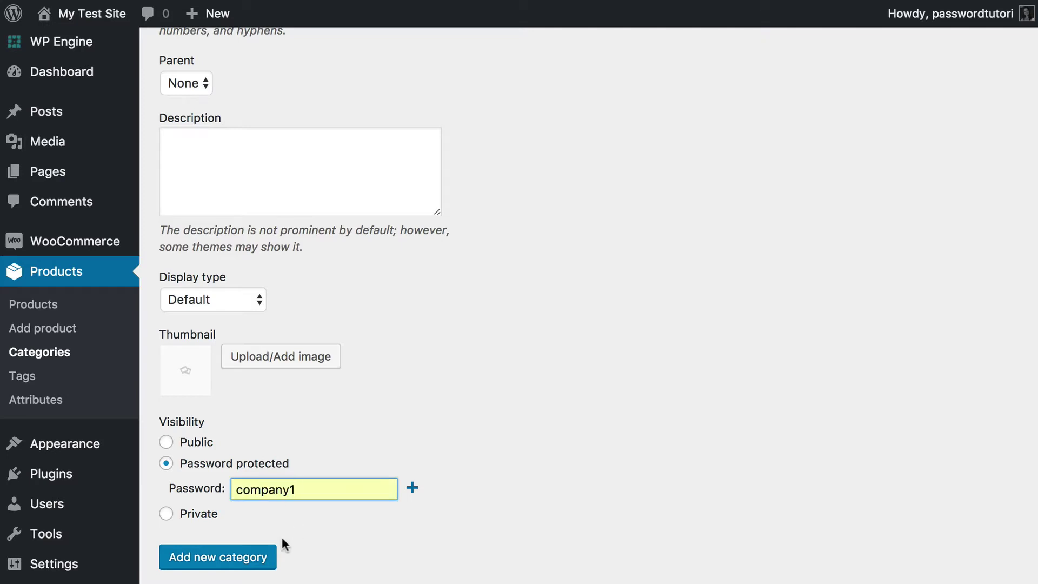
click(224, 566)
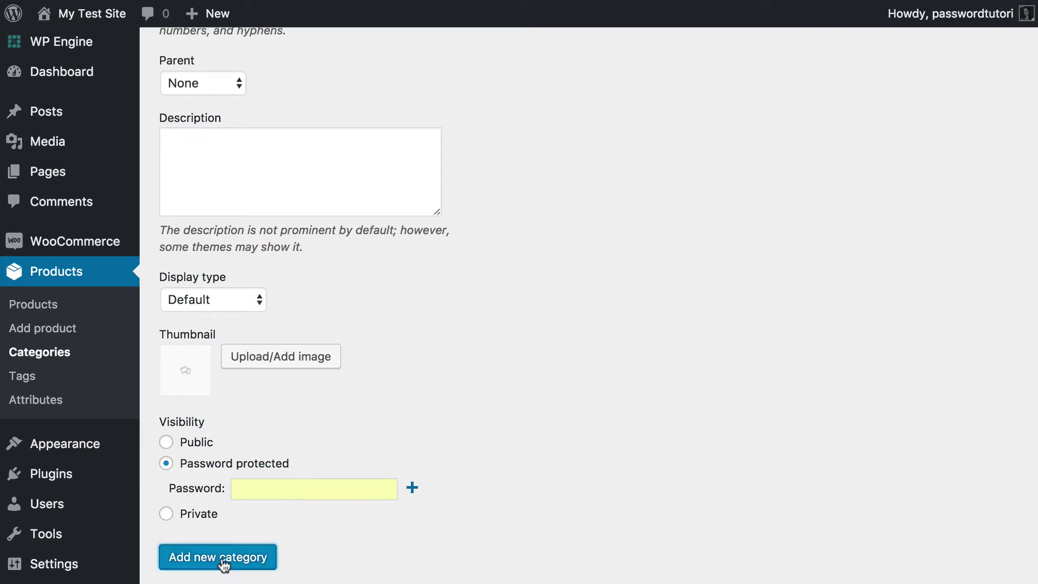
scroll(223, 565, up, 2)
scroll(224, 565, up, 5)
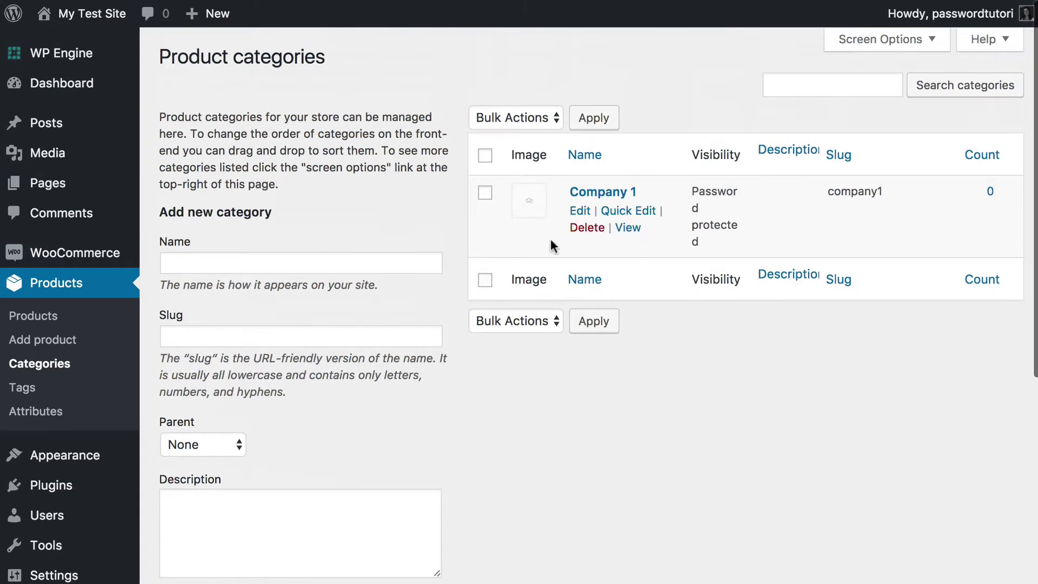
- Name the new category 'Office clothing' with the slug 'office'
click(229, 263)
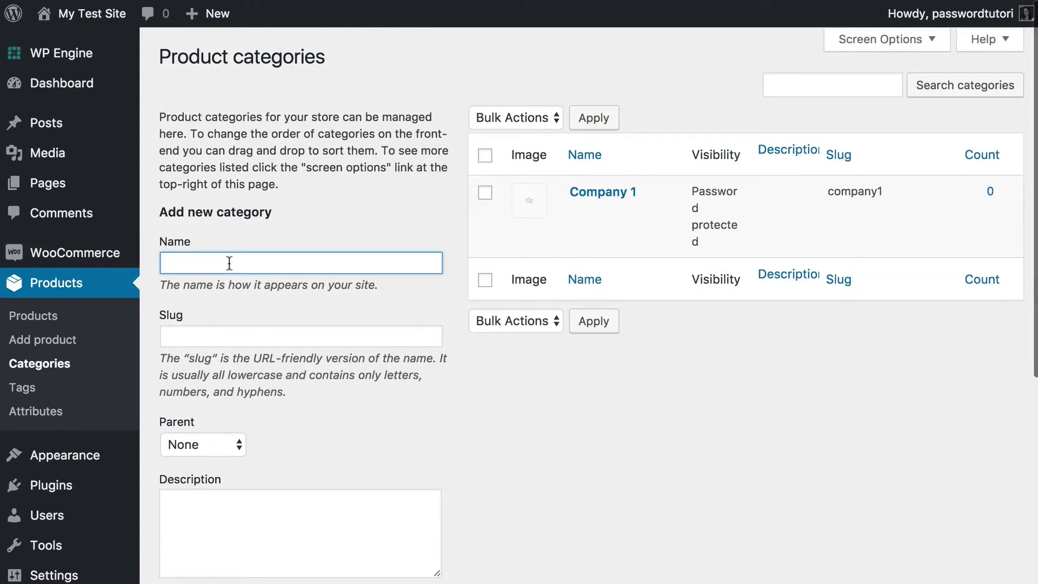
text(C1 sub-cat)
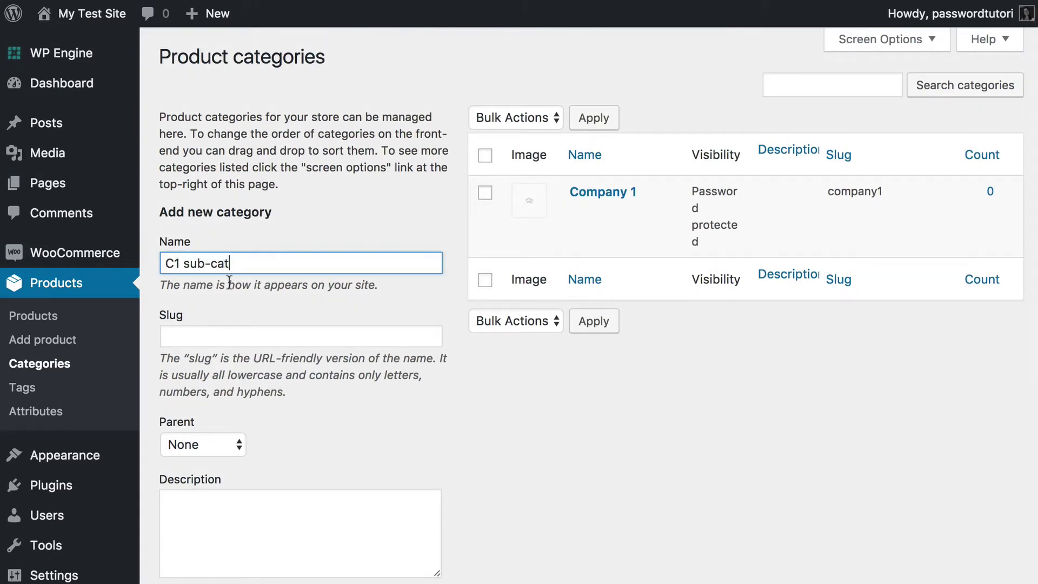
click(217, 341)
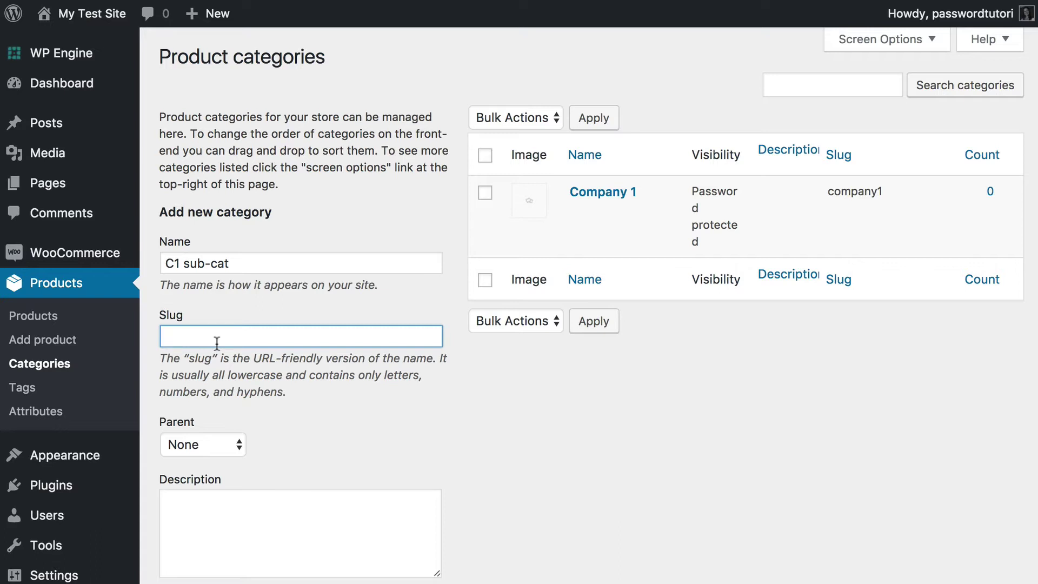
click(242, 265)
mouse_move(71, 254)
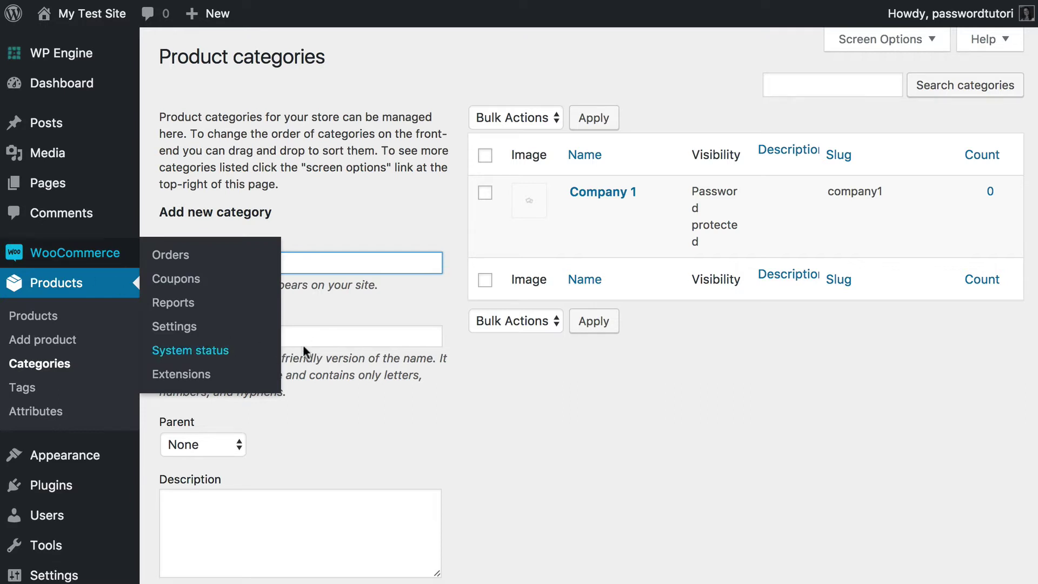
click(373, 336)
text(office)
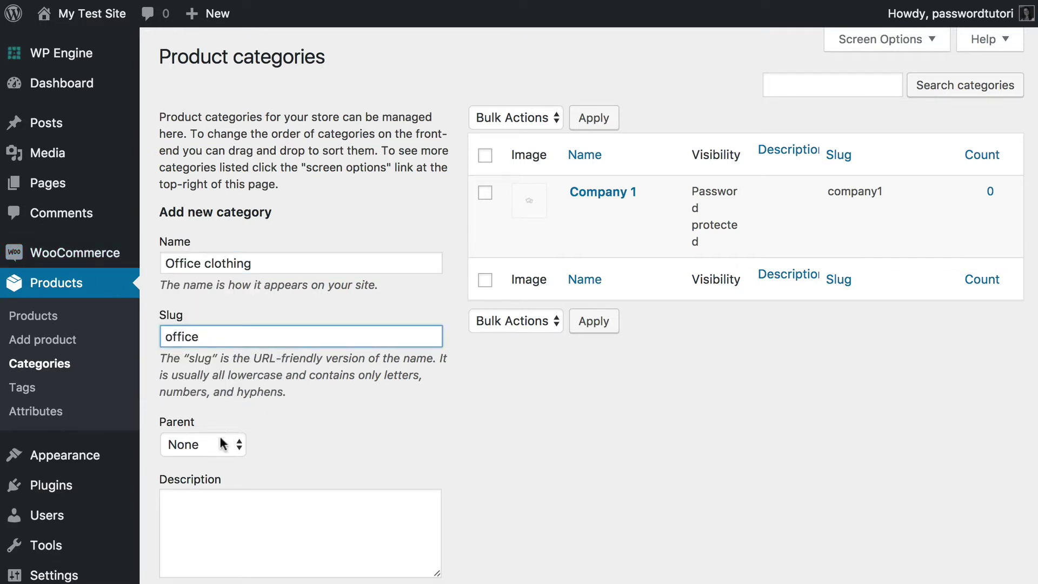
- Set Company 1 as parent, keep visibility Public, and add the category
click(218, 438)
key(Escape)
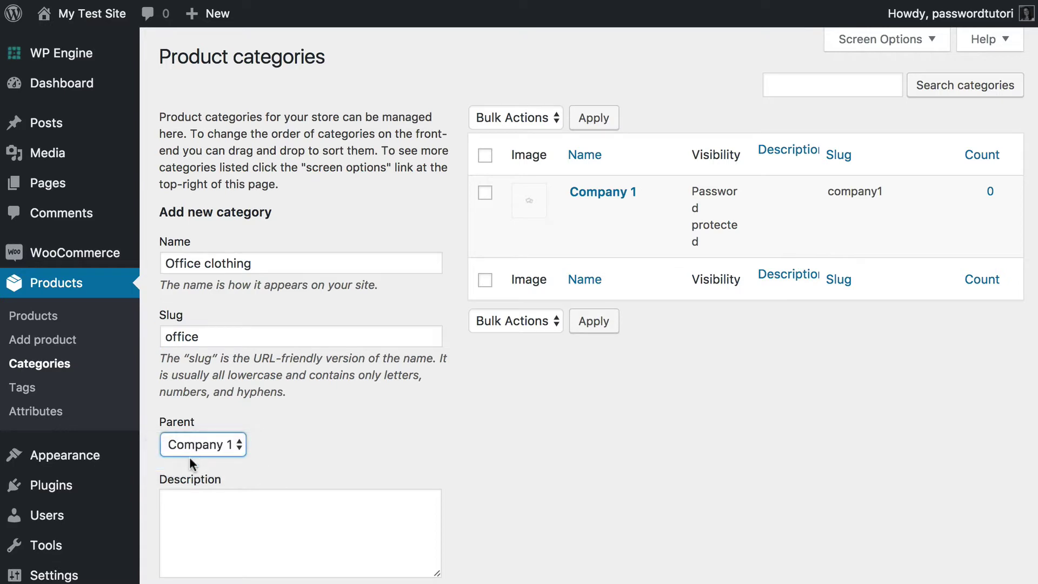
scroll(324, 536, down, 5)
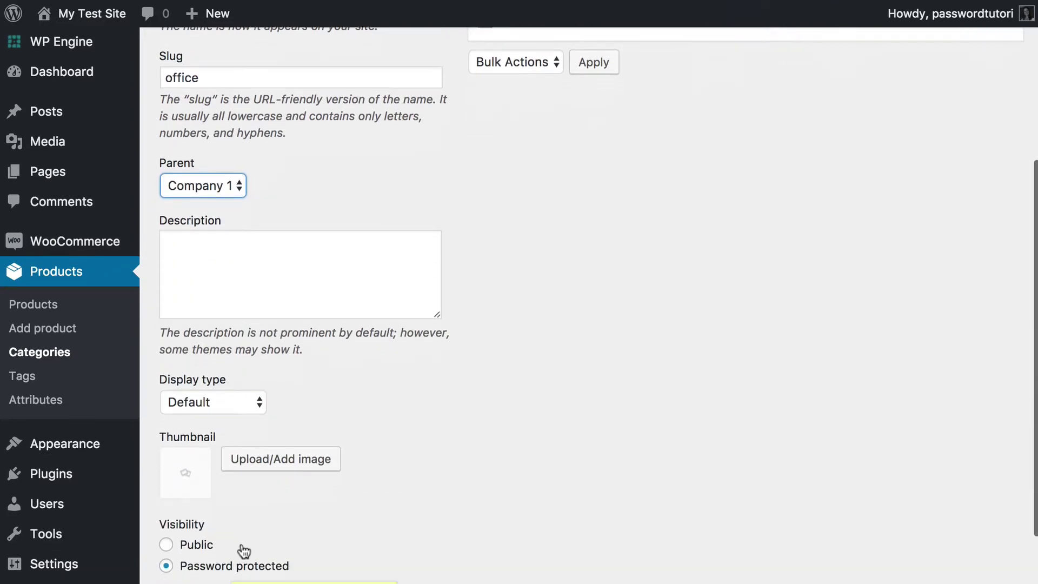
scroll(244, 550, down, 2)
click(167, 413)
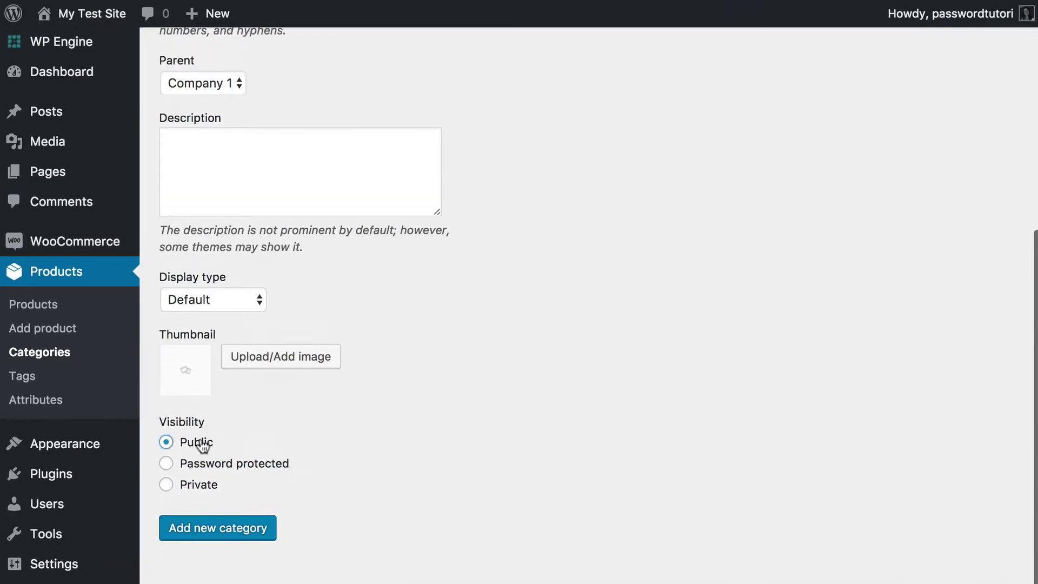
click(204, 528)
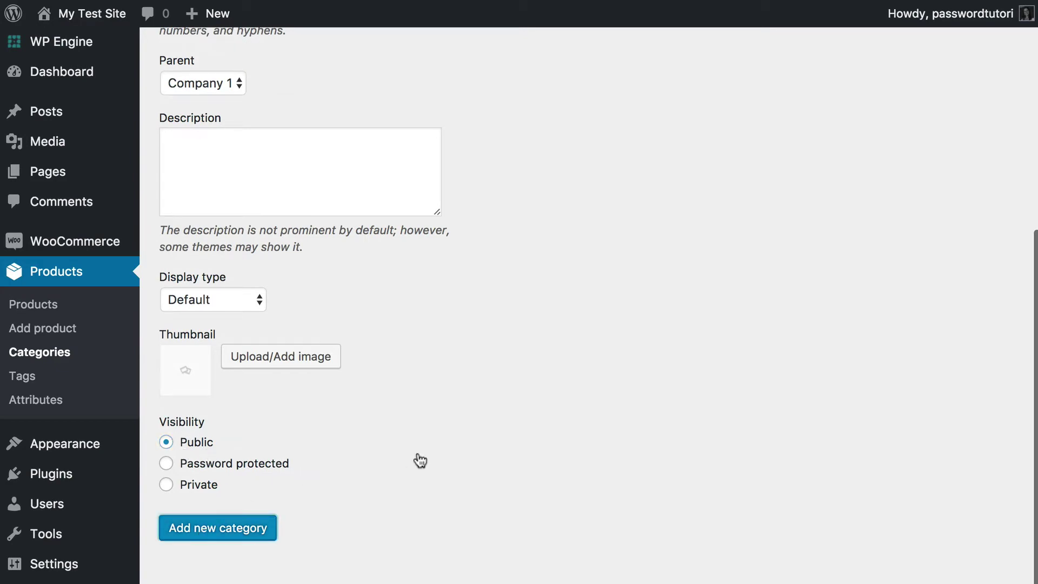
scroll(420, 461, up, 7)
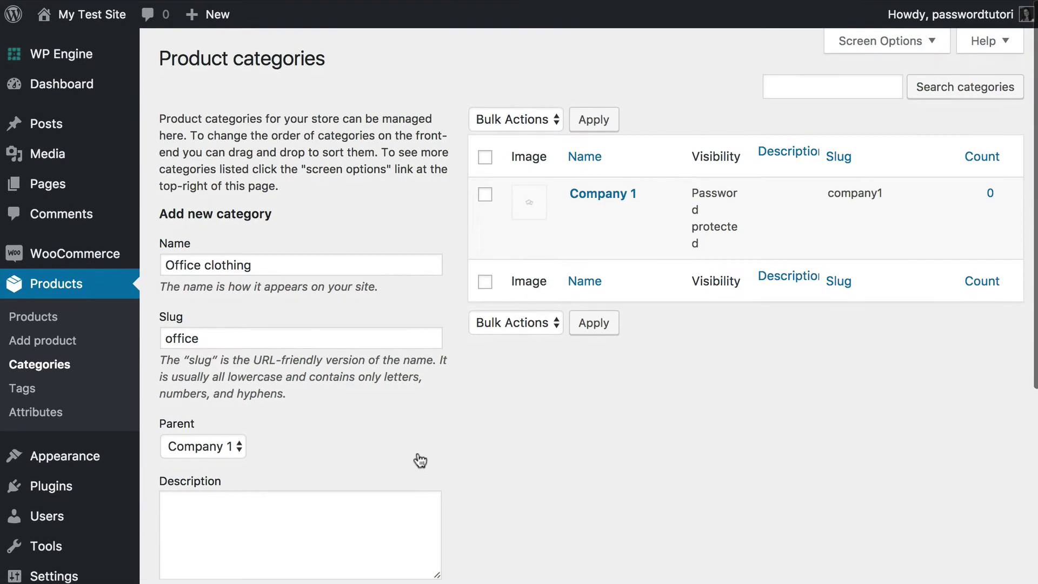
scroll(420, 460, down, 7)
click(235, 533)
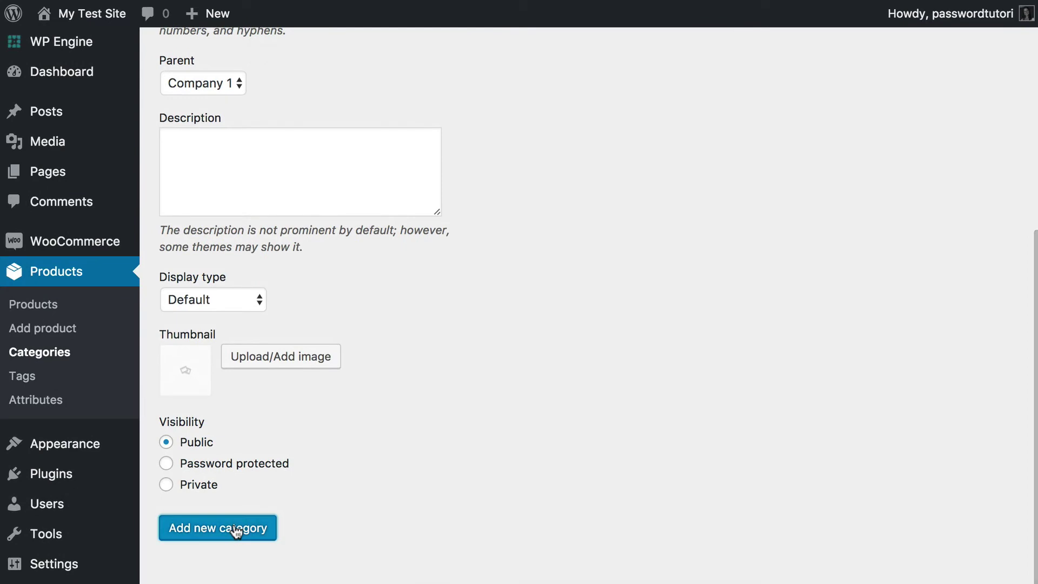
scroll(237, 532, up, 7)
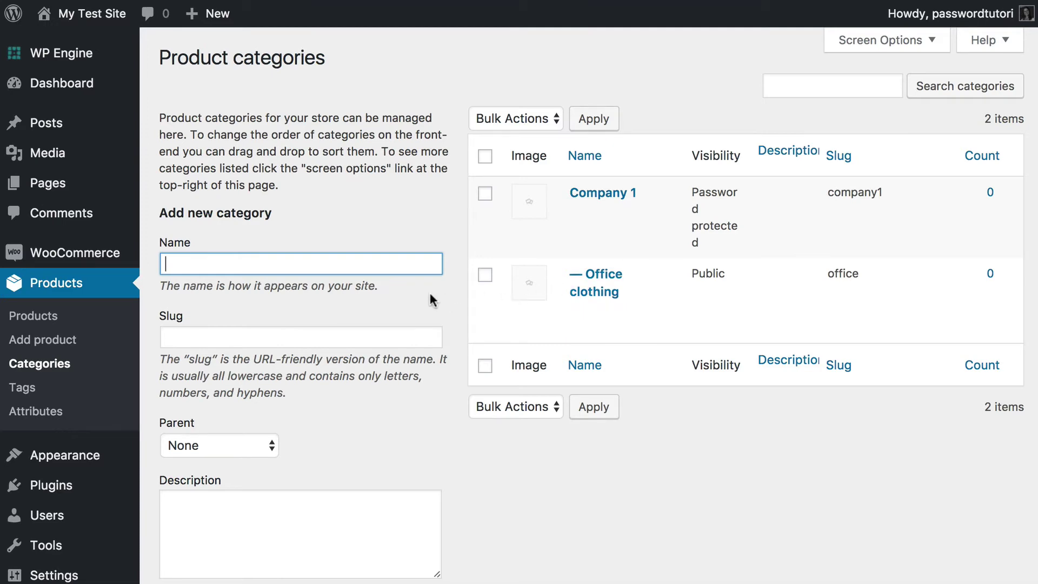
- Enter 'Company 2' as the category name and 'company2' as its slug
text(Company 2)
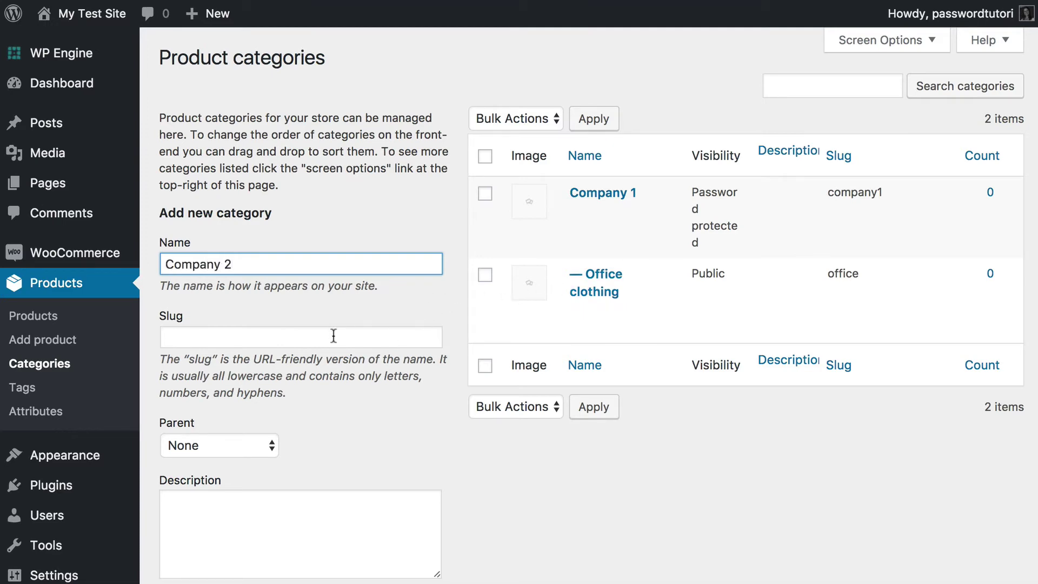
click(334, 336)
text(company2)
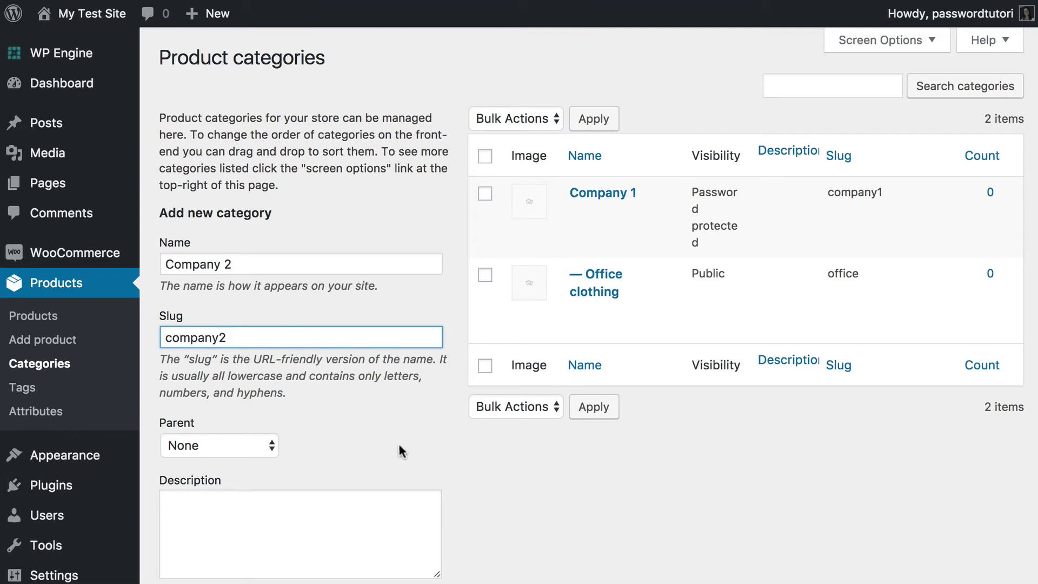
scroll(401, 450, down, 6)
- Choose Password protected and fill in the category password
click(167, 478)
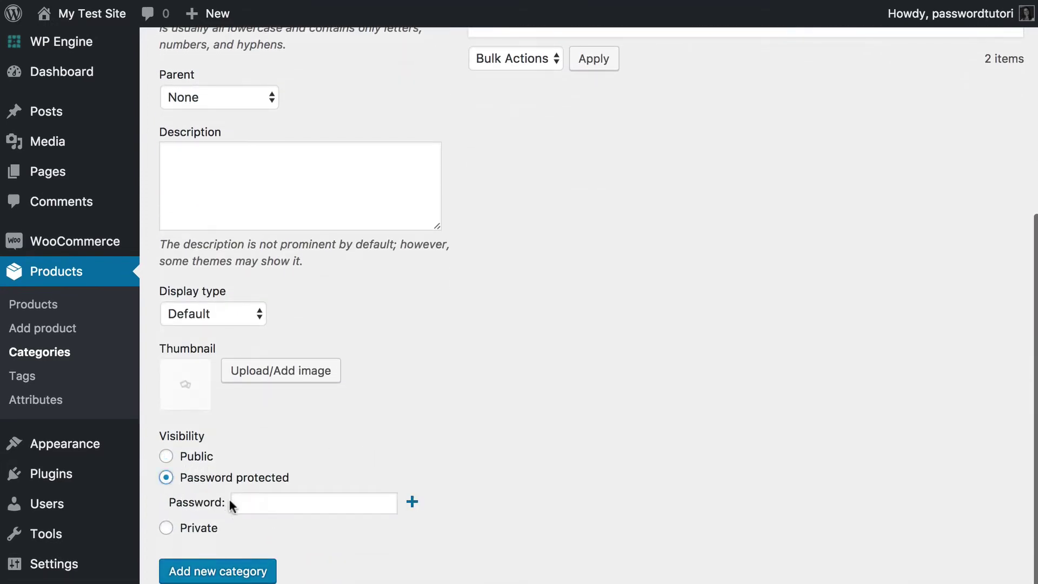
click(232, 501)
text(company2)
key(Down)
key(Return)
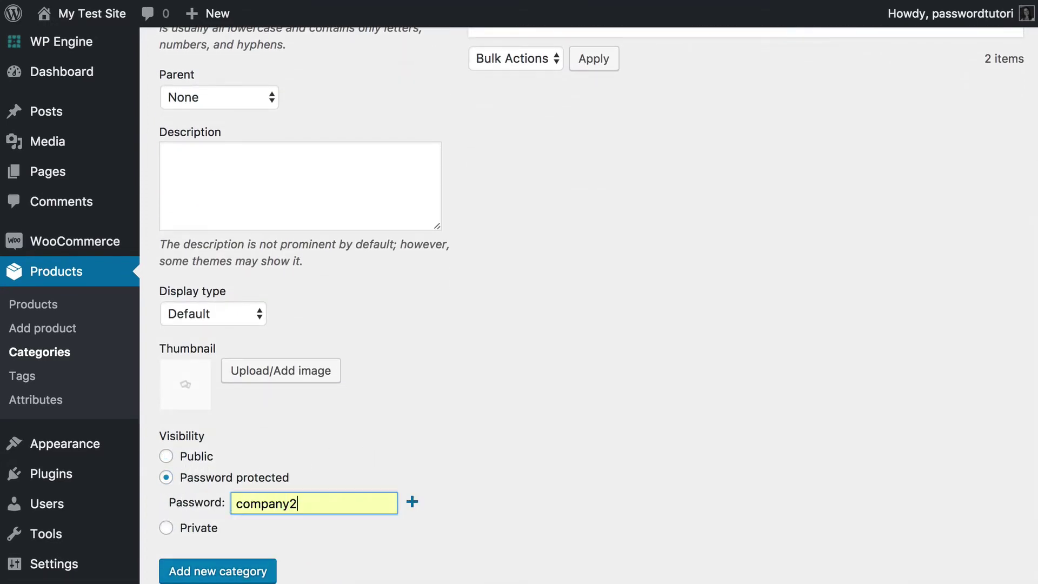
- Add a second password row, remove it again, and create the Company 2 category
click(413, 502)
click(298, 536)
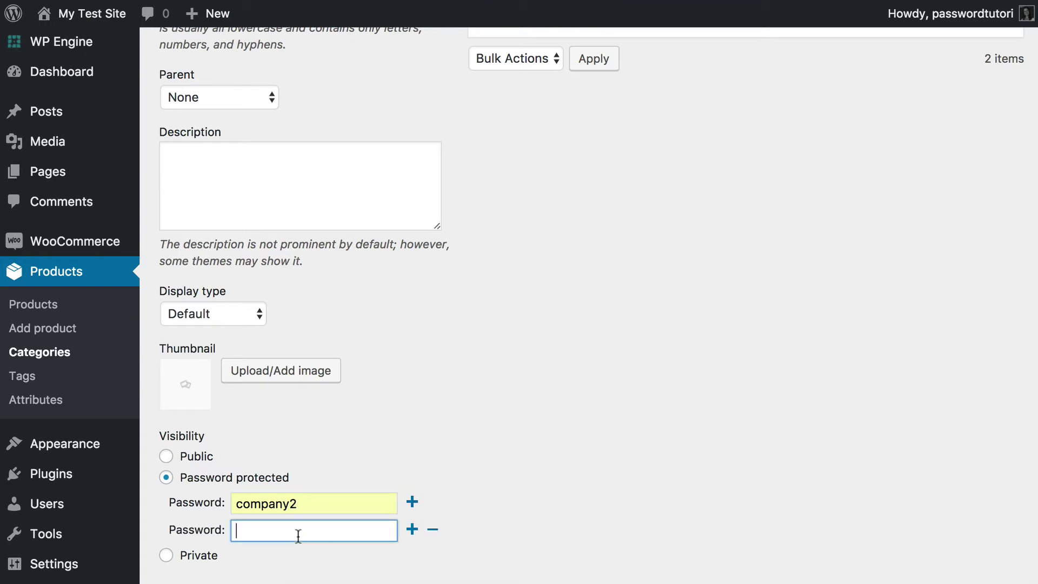
text(comany)
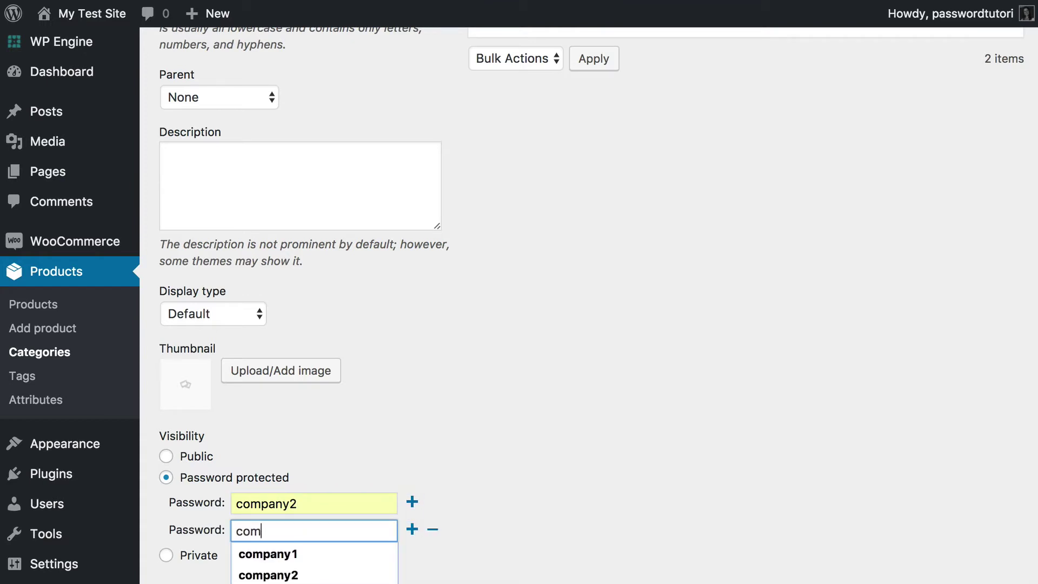
key(BackSpace)
key(BackSpace)
text(pany22)
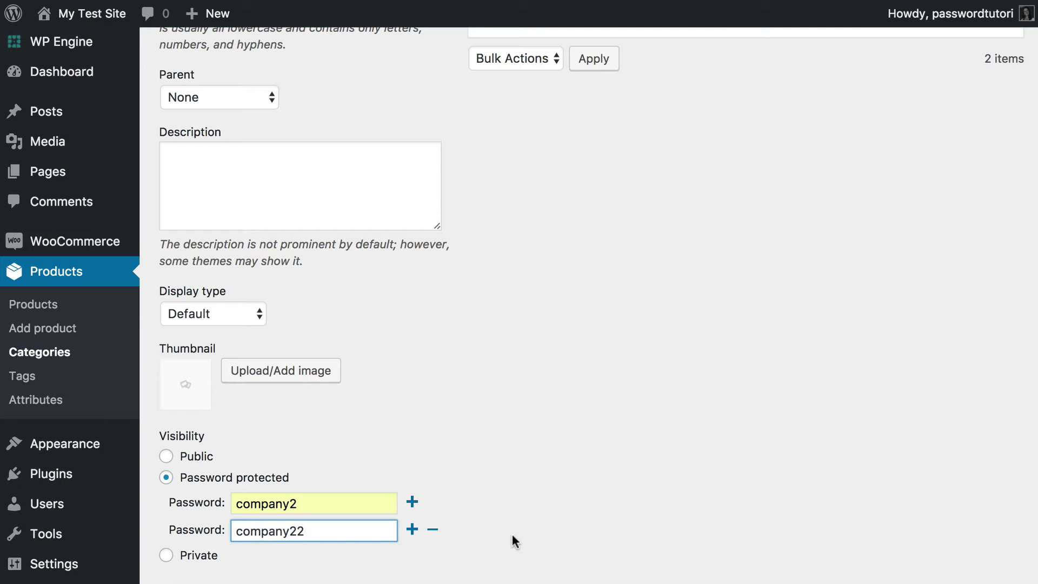
click(433, 529)
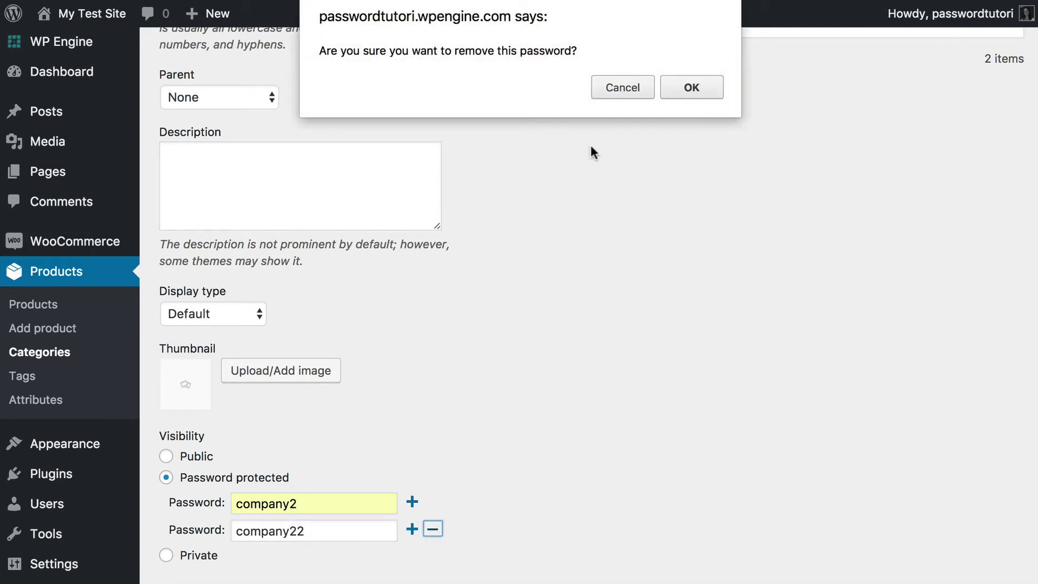
click(688, 86)
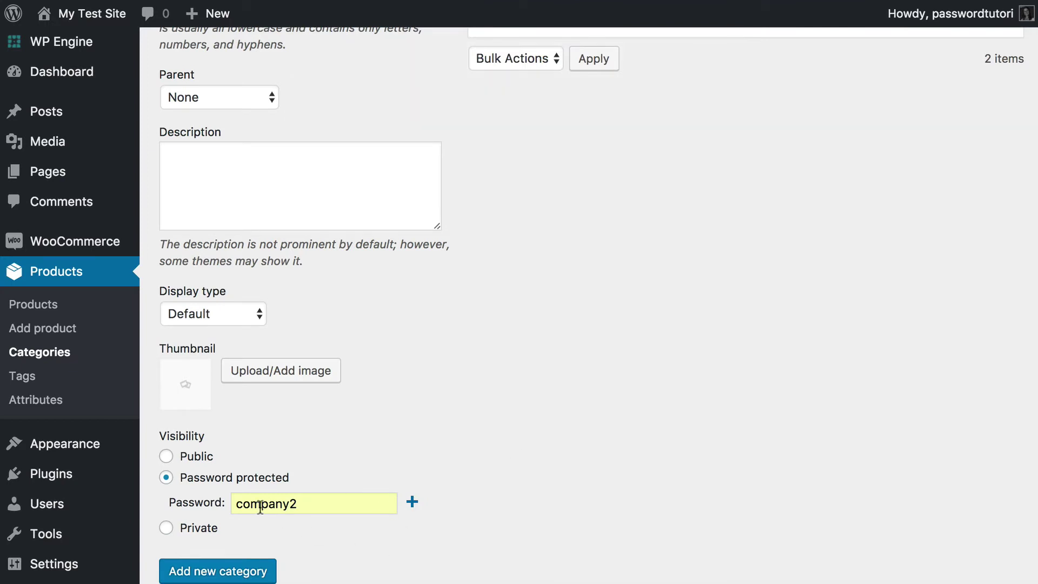
click(190, 576)
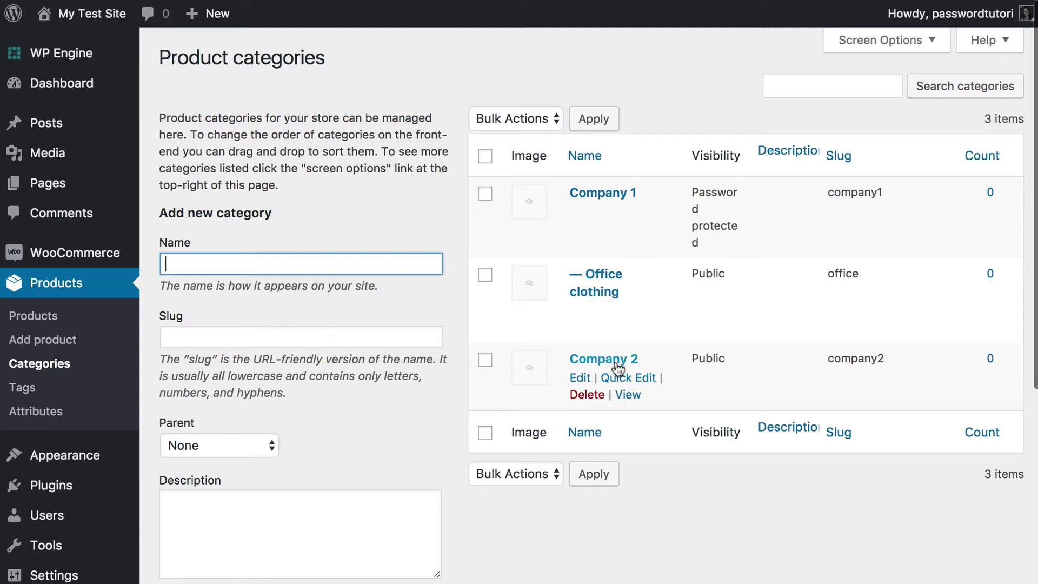
- Make Company 2 password protected with its password, update it, and return to the products list
click(648, 371)
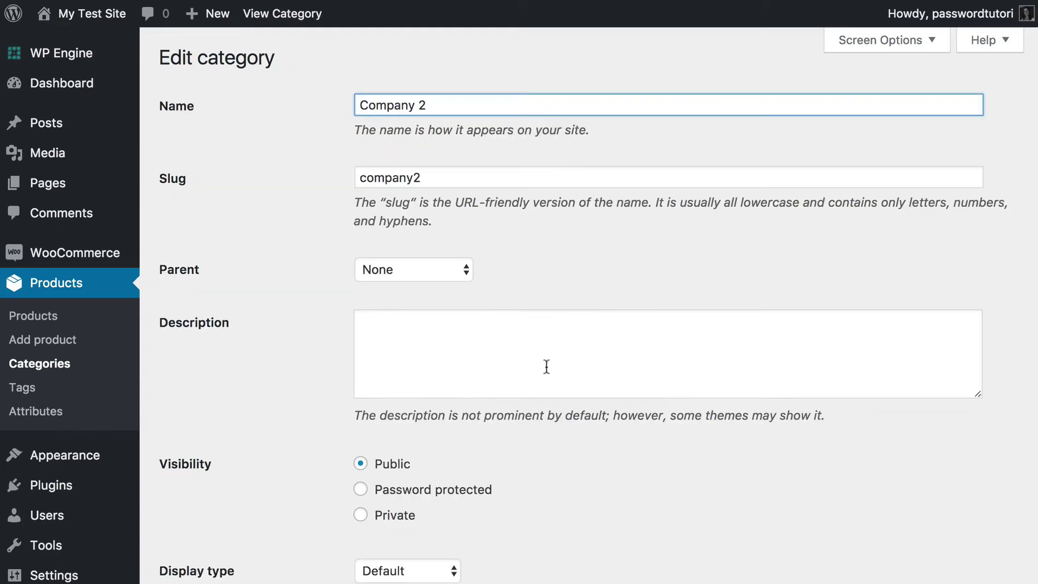
click(361, 490)
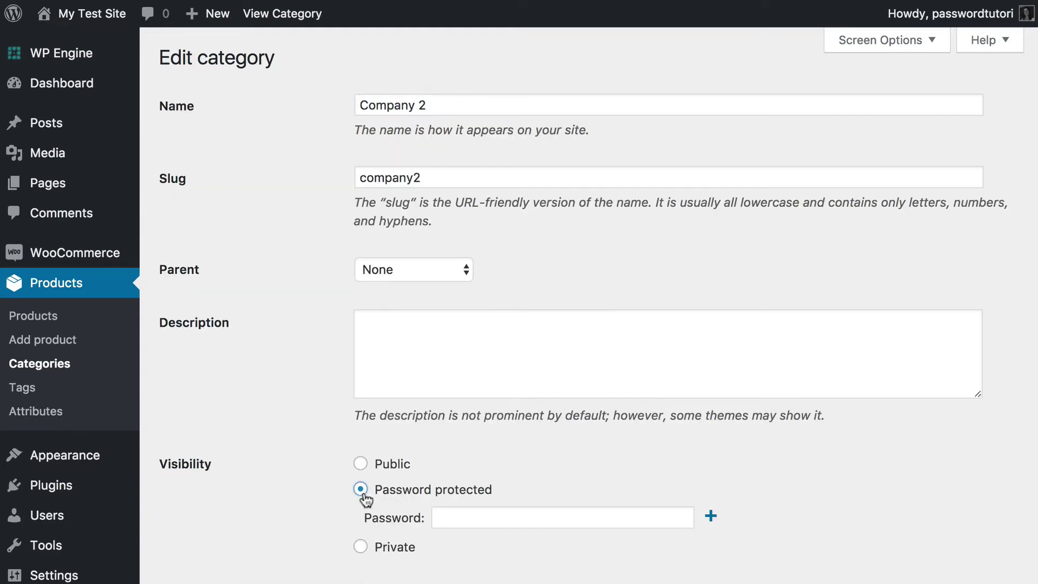
click(460, 514)
text(company2)
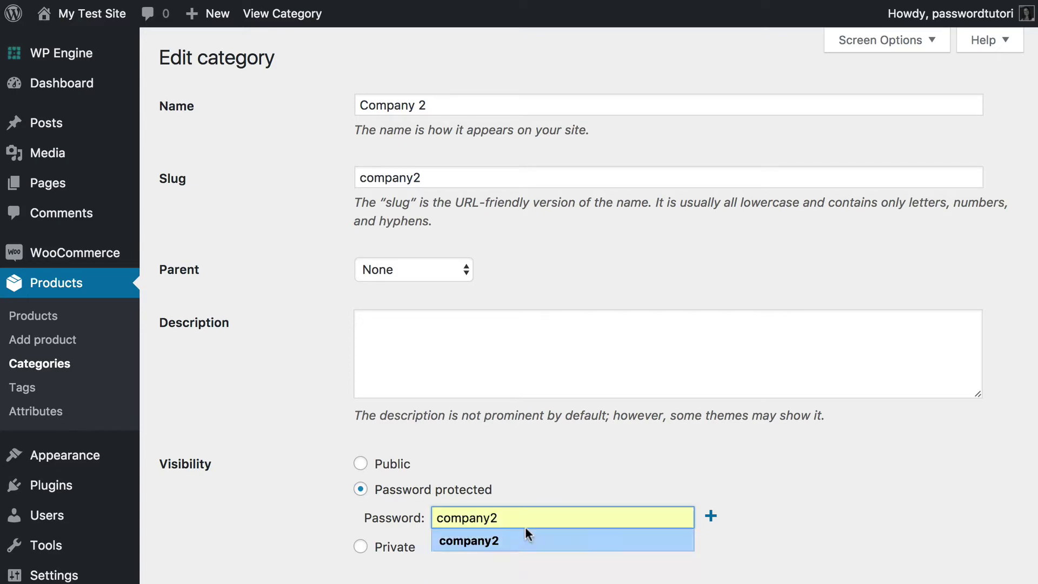
scroll(600, 473, down, 5)
click(198, 532)
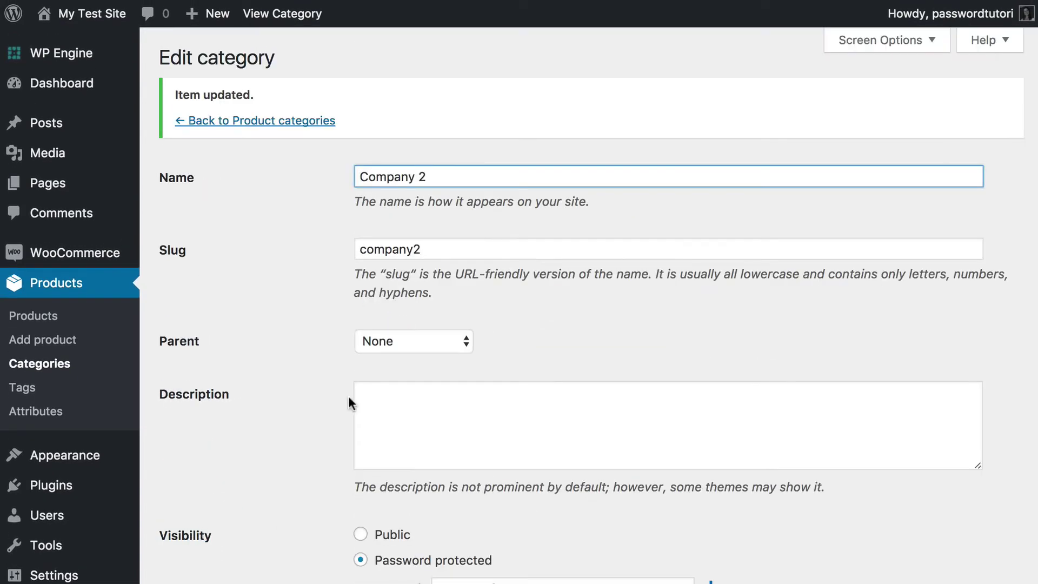
click(287, 122)
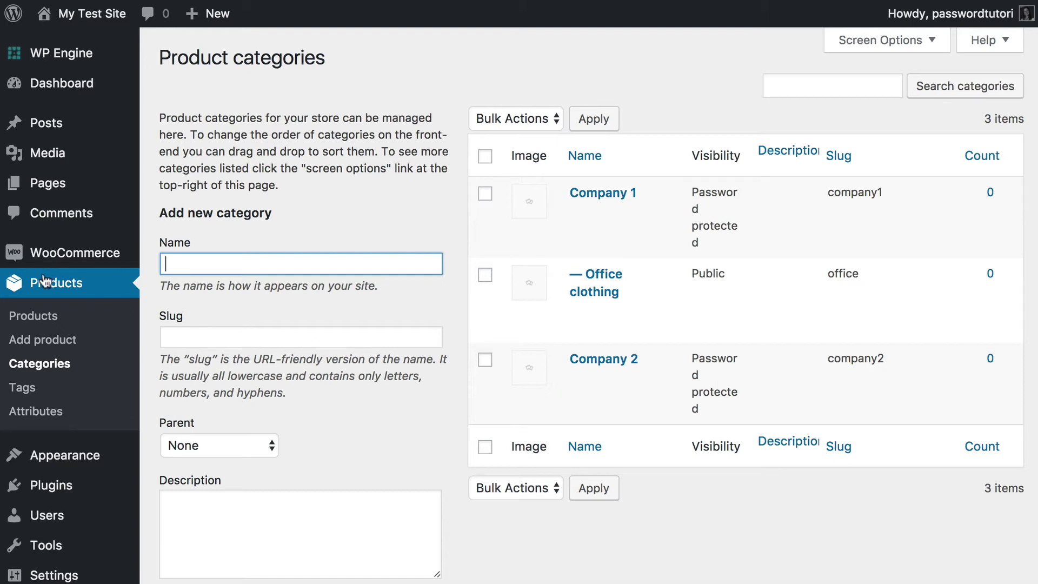
click(51, 293)
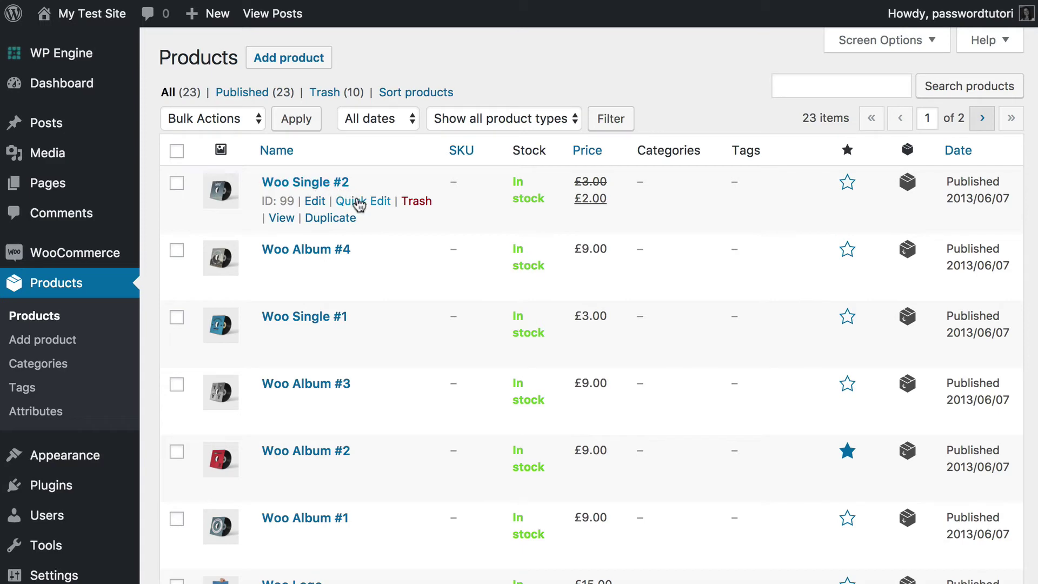
- Quick-edit Woo Single #2 into the Company 1 and Office clothing categories
click(373, 205)
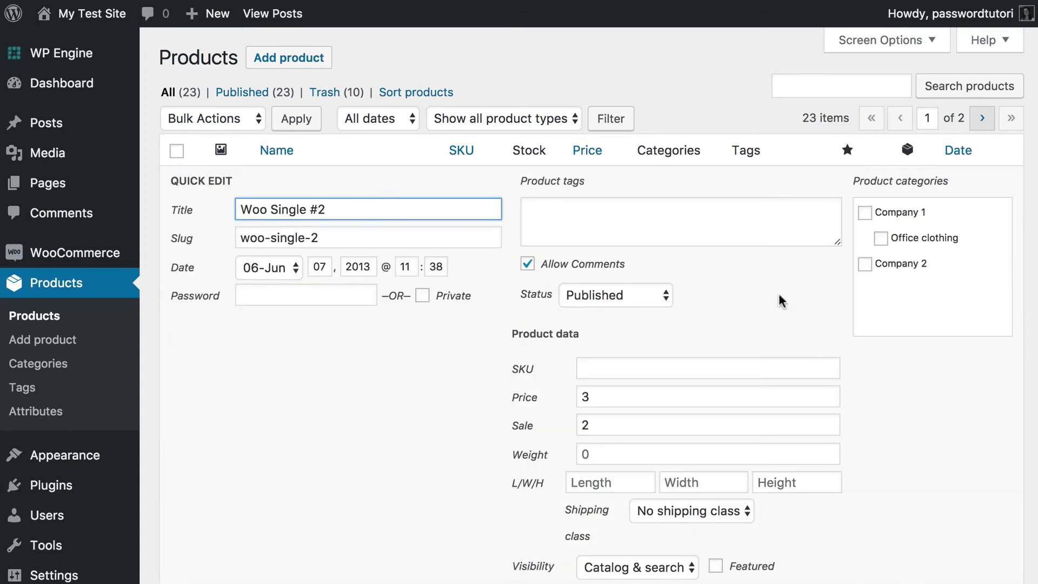
click(865, 213)
click(881, 238)
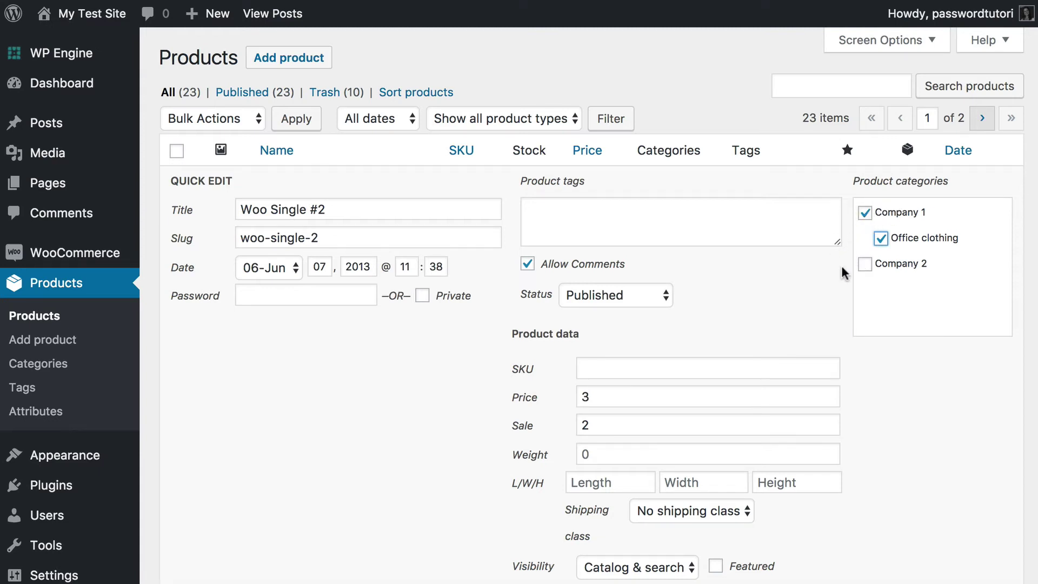
click(865, 216)
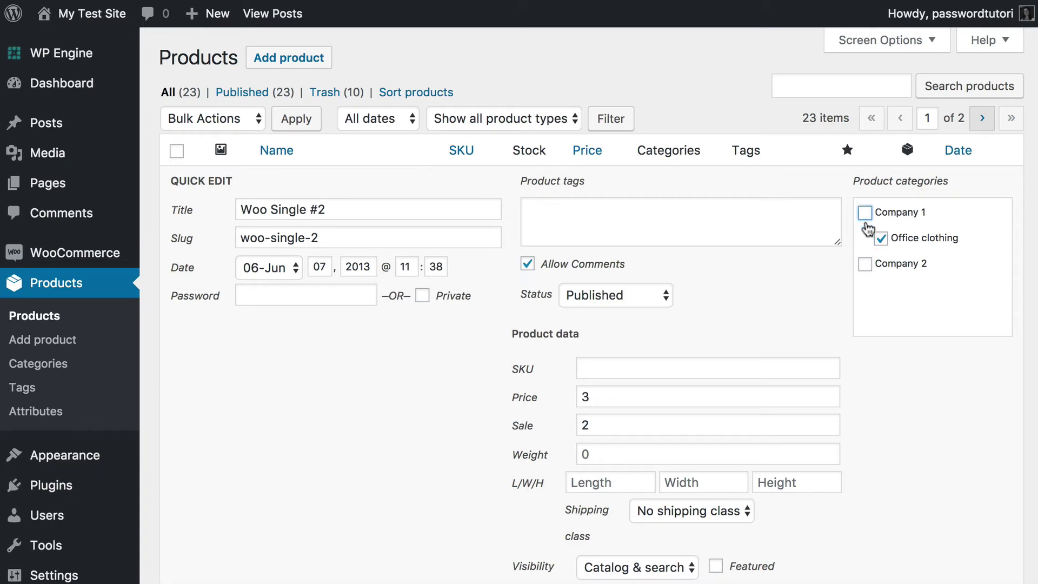
click(866, 216)
scroll(925, 248, down, 5)
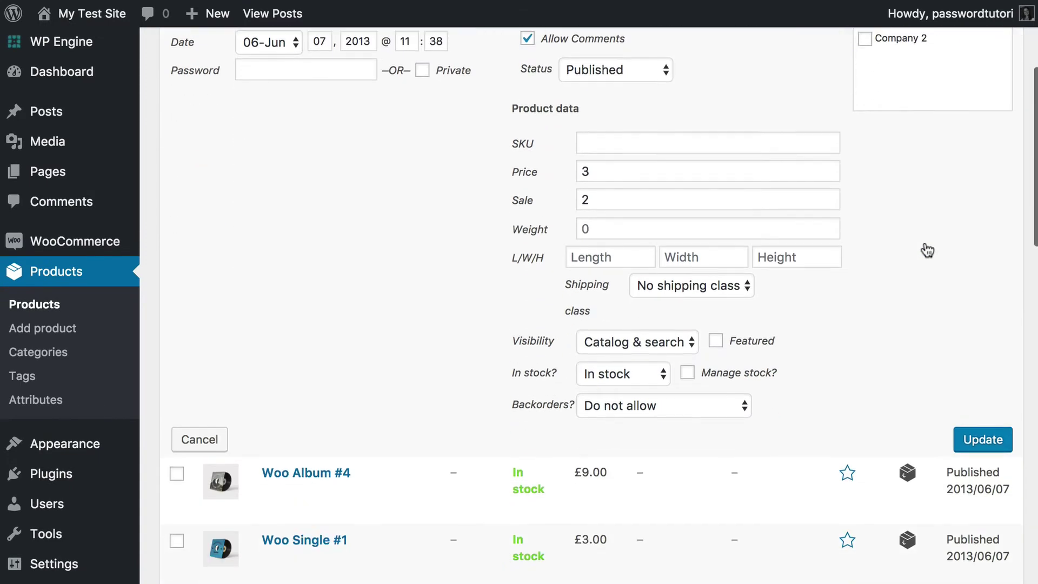
click(983, 426)
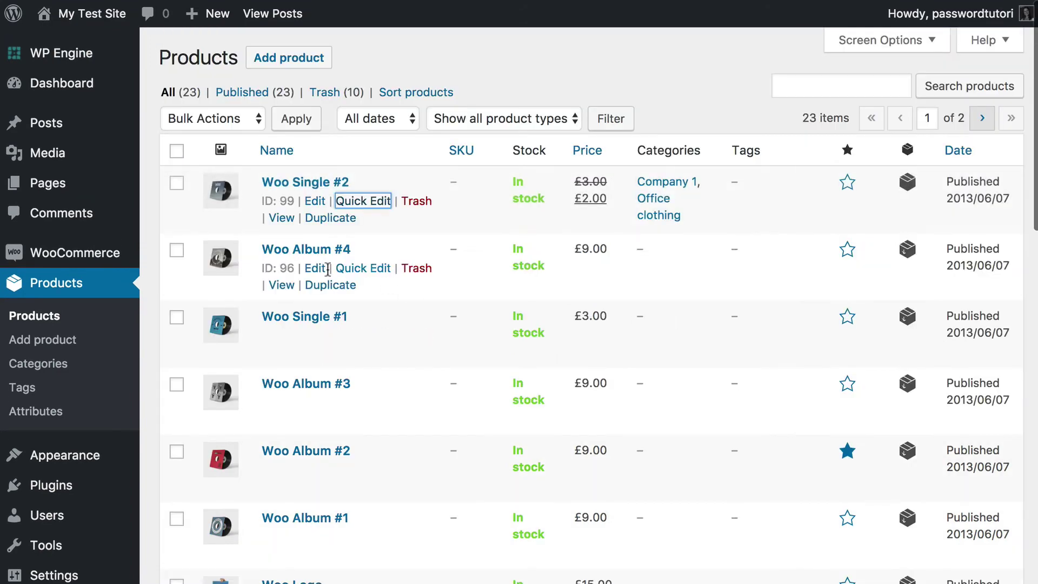
- Assign Woo Album #4 to Company 2 and Woo Single #1 to Office clothing
click(352, 268)
click(896, 338)
scroll(877, 388, down, 5)
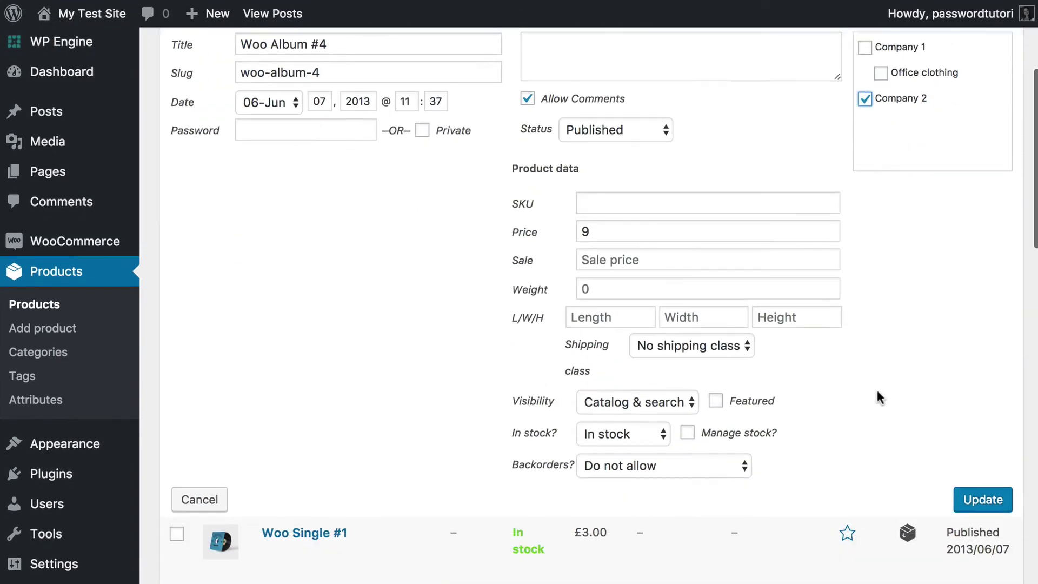
click(976, 475)
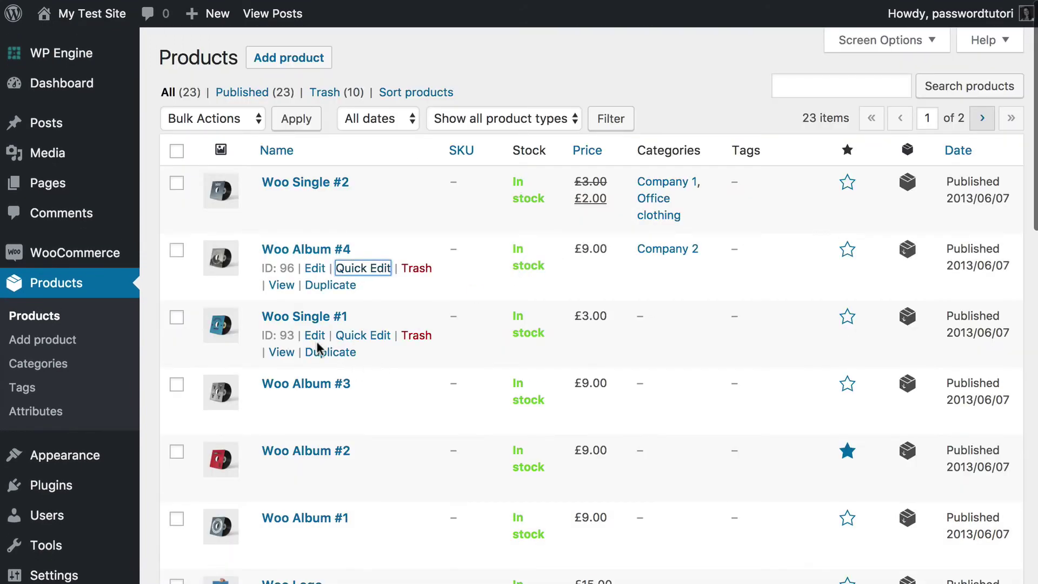
click(354, 336)
click(881, 372)
scroll(922, 498, down, 4)
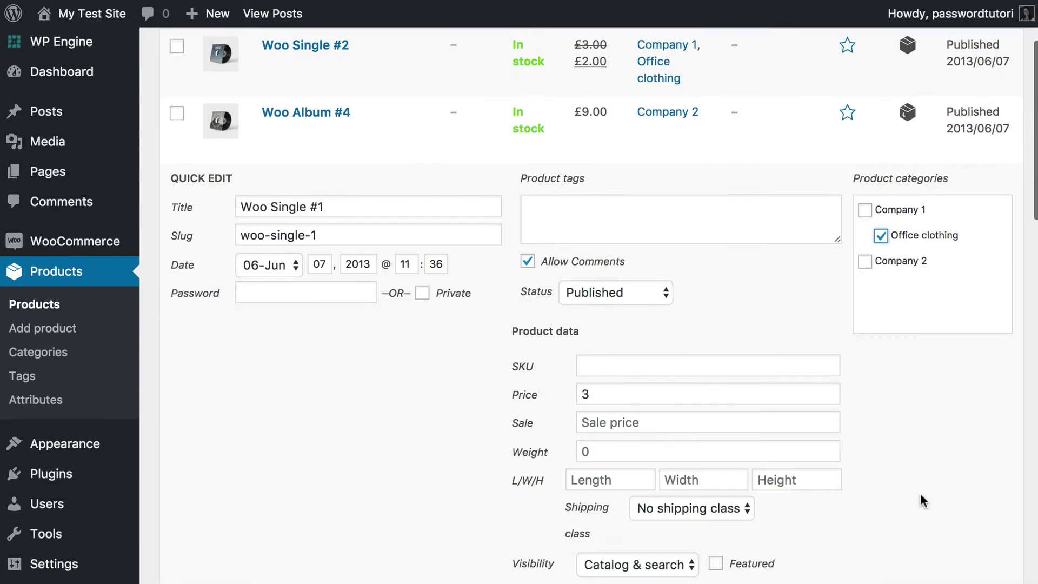
click(965, 580)
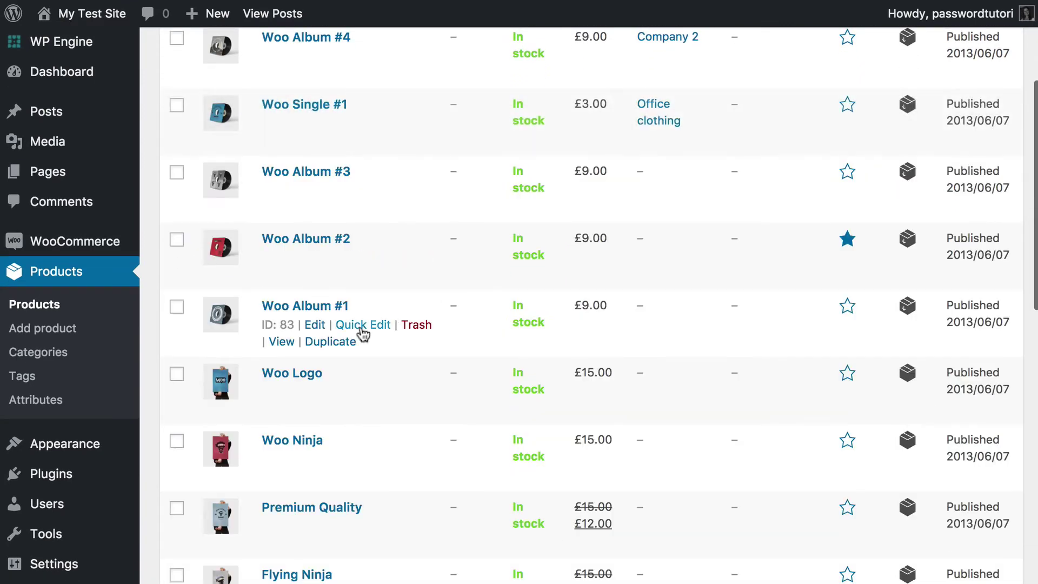
- Put Woo Album #1, Flying Ninja and Happy Ninja in Company 1
click(349, 325)
click(865, 337)
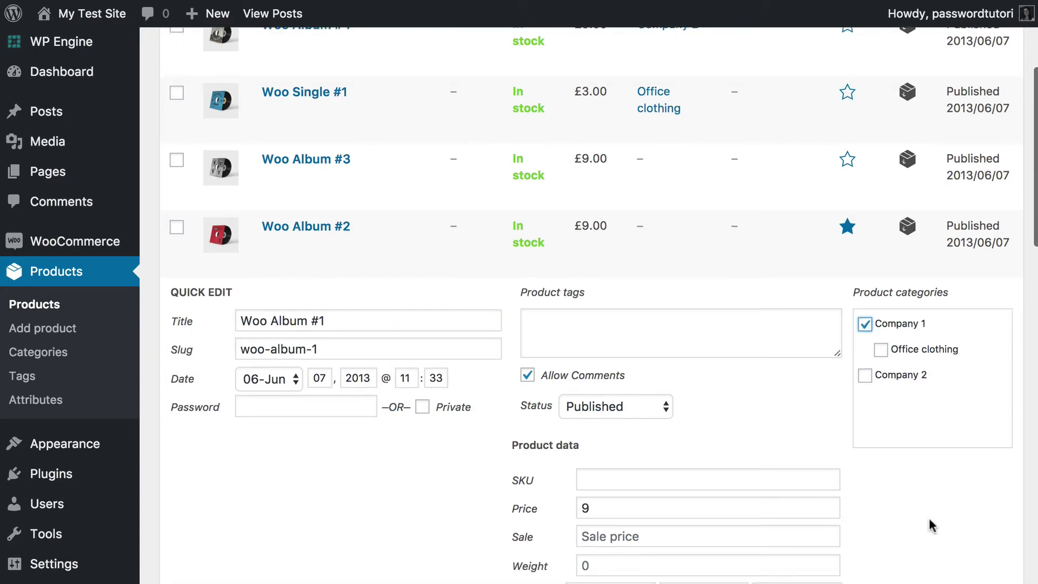
scroll(930, 524, down, 4)
key(Return)
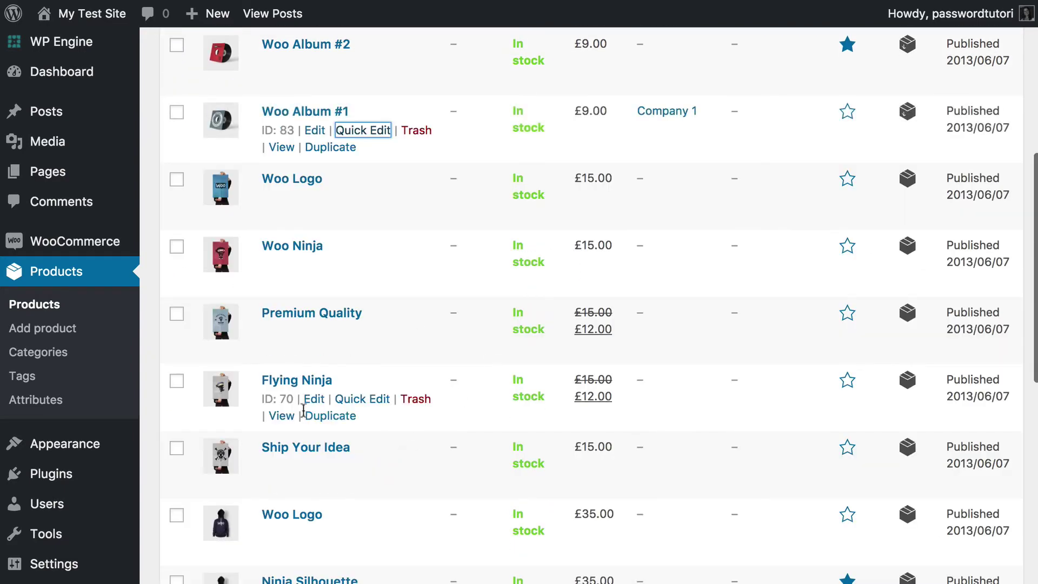
click(355, 400)
click(866, 411)
scroll(948, 514, down, 5)
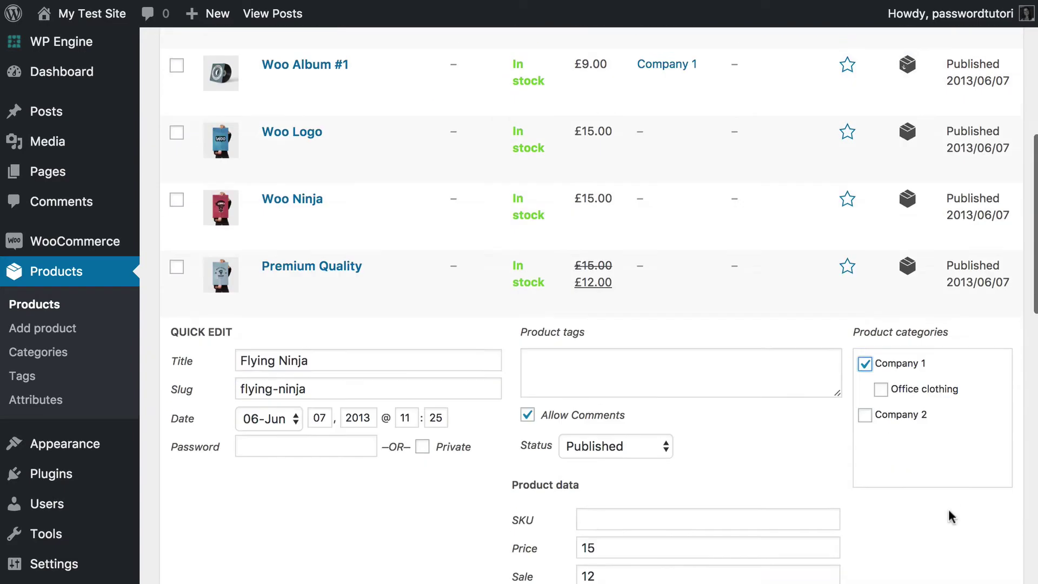
key(Return)
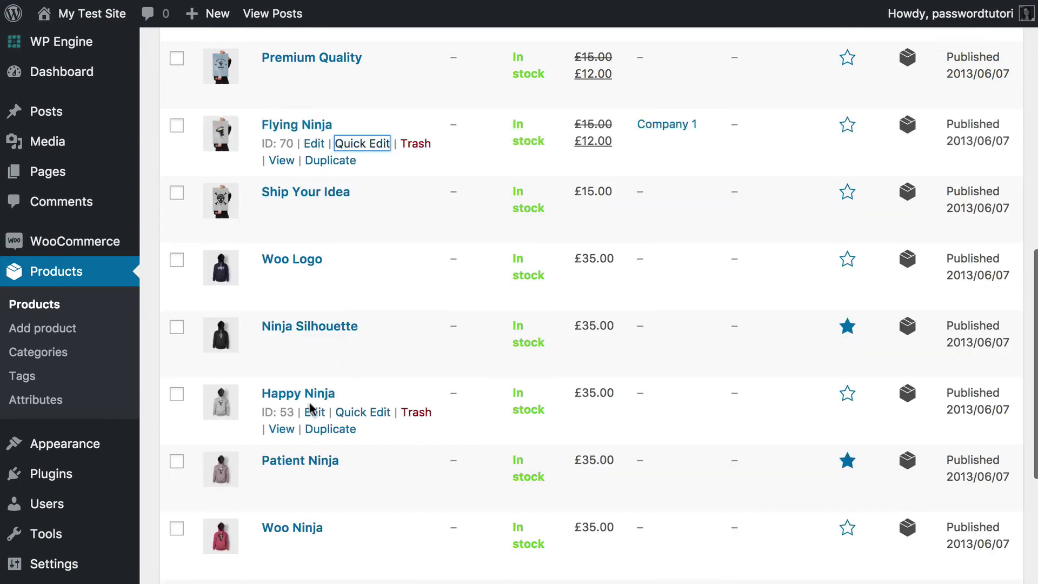
click(346, 410)
click(865, 424)
scroll(920, 519, down, 7)
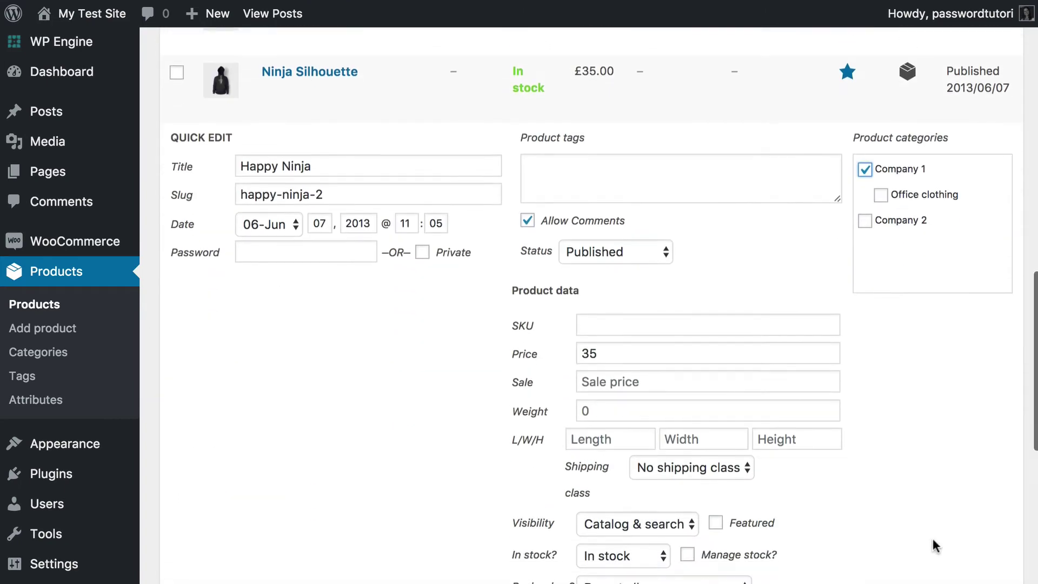
click(971, 543)
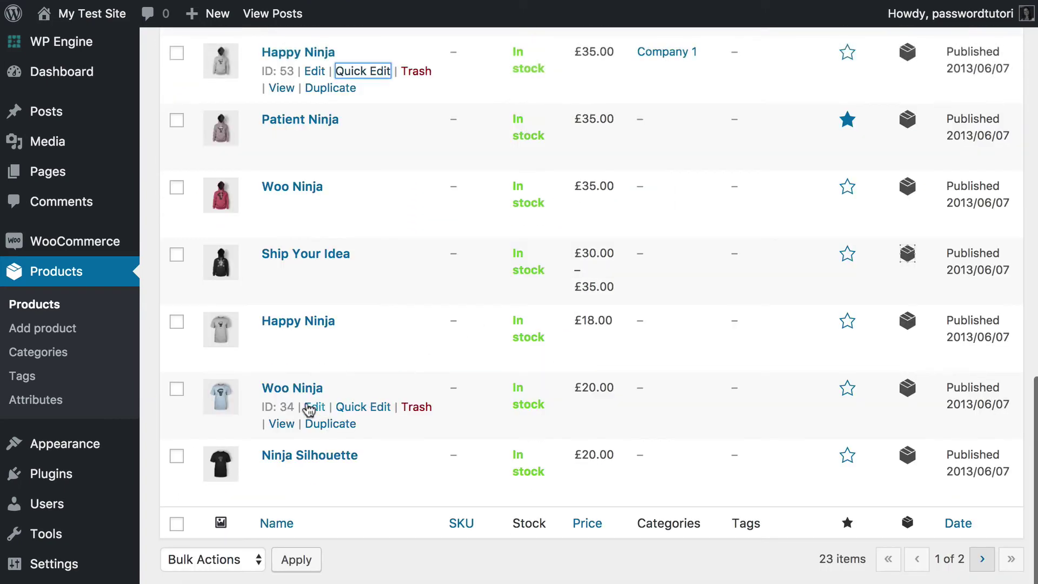
- Assign Woo Ninja to the Company 2 category
click(359, 413)
click(865, 469)
scroll(913, 518, down, 8)
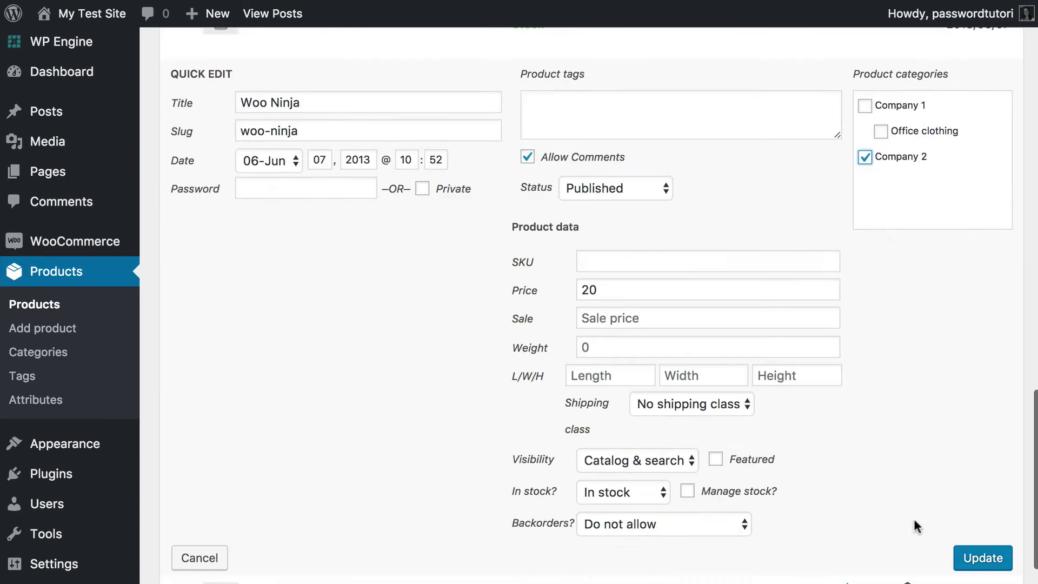
click(999, 438)
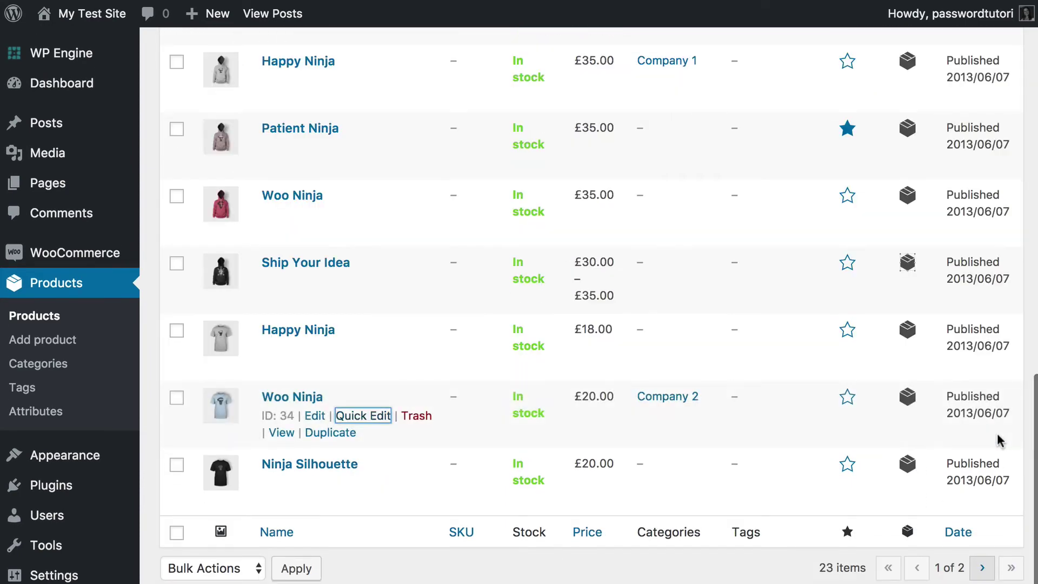
scroll(470, 326, up, 2)
mouse_move(346, 333)
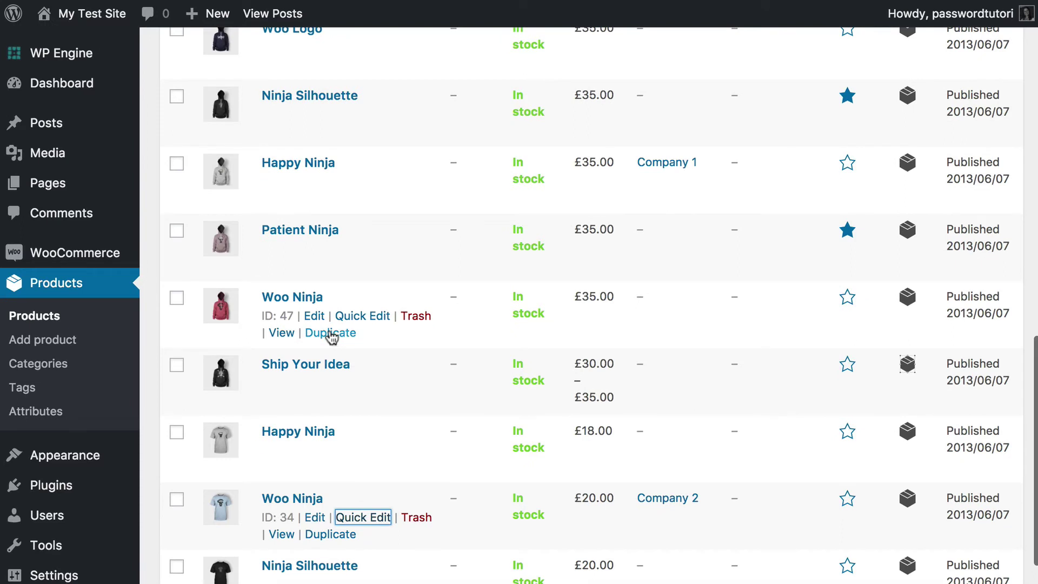
mouse_move(84, 255)
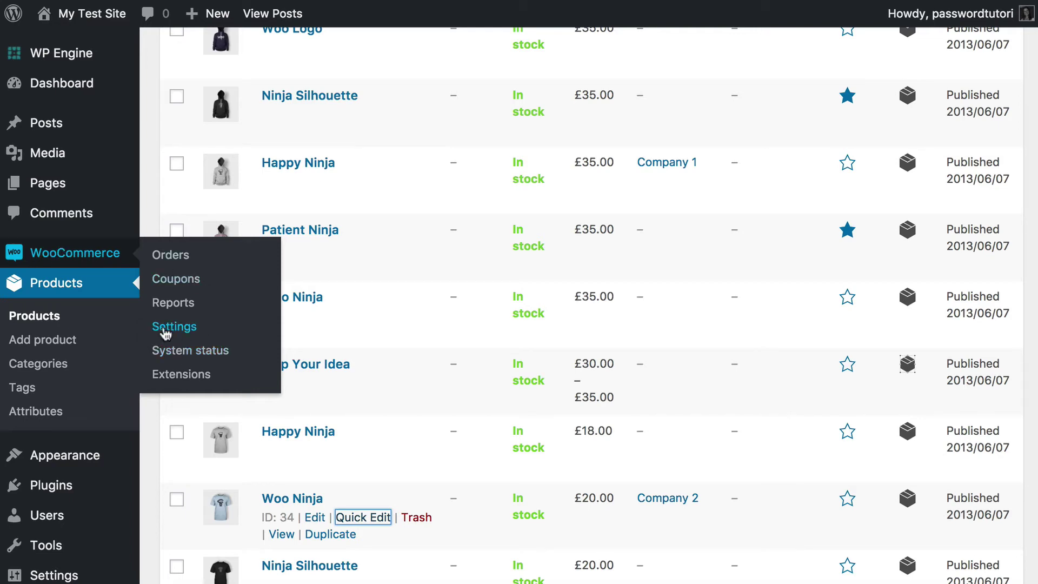
- Open WooCommerce Settings > Products > Password Protected Categories
click(184, 329)
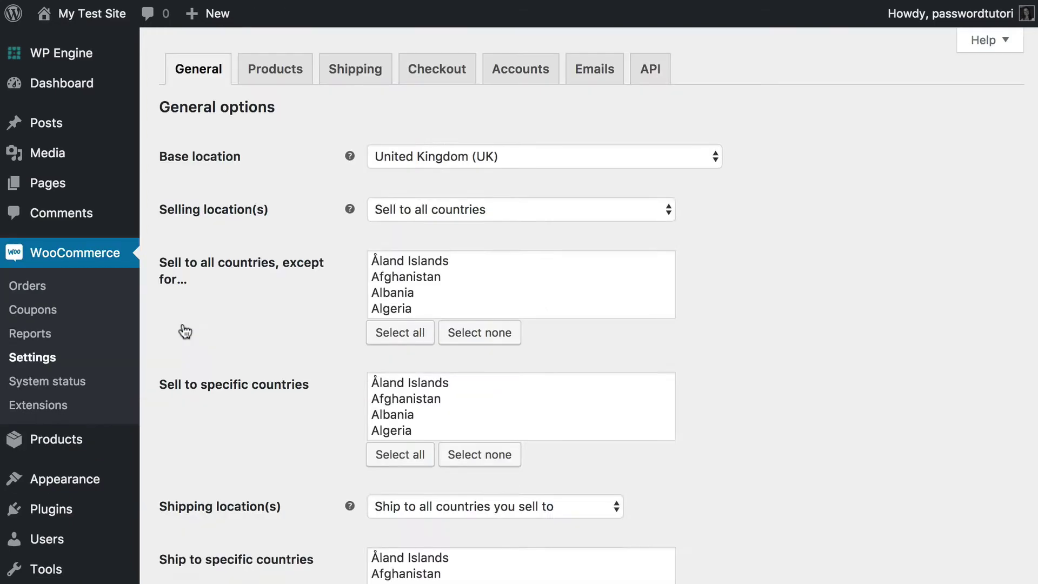
click(276, 70)
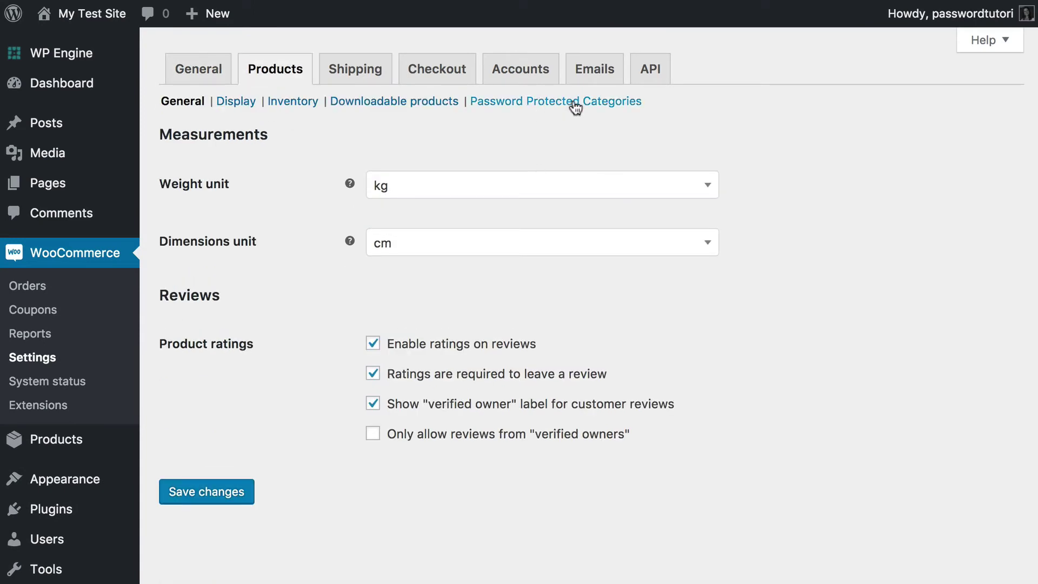
click(536, 102)
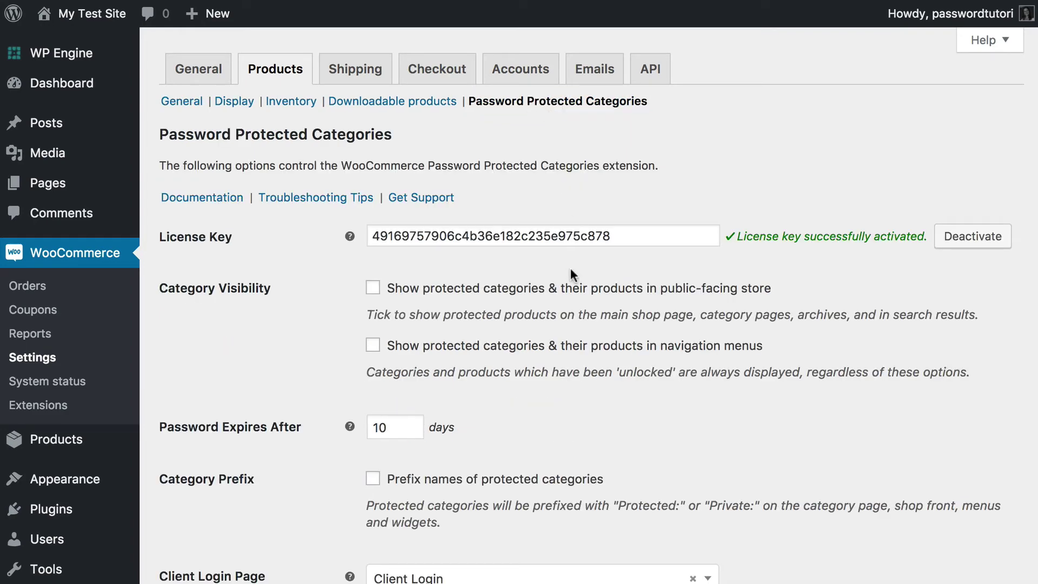
- Review the Category Visibility options and keep Client Login as the client login page
scroll(570, 268, down, 5)
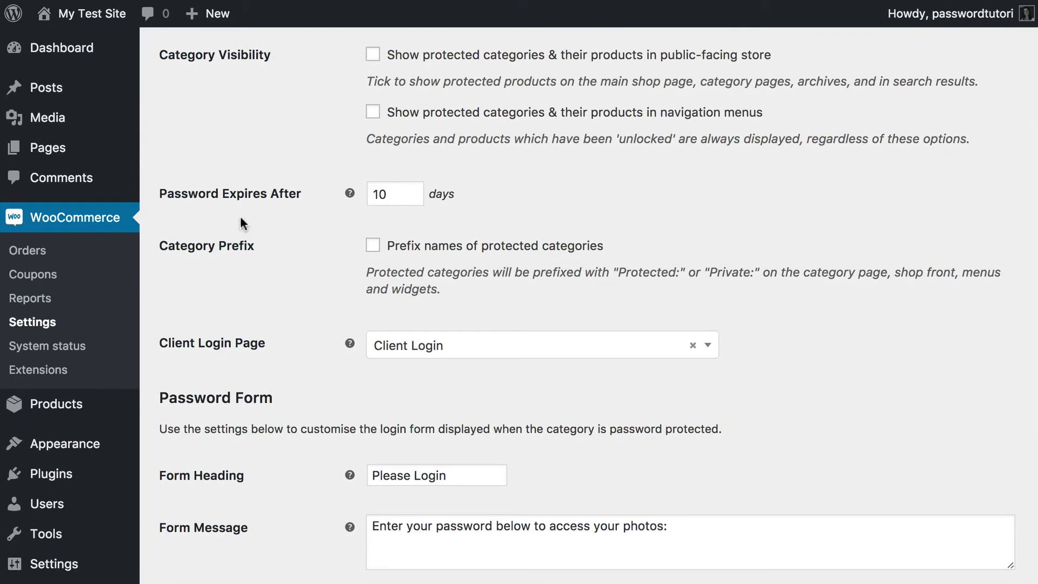
drag(161, 54, 274, 54)
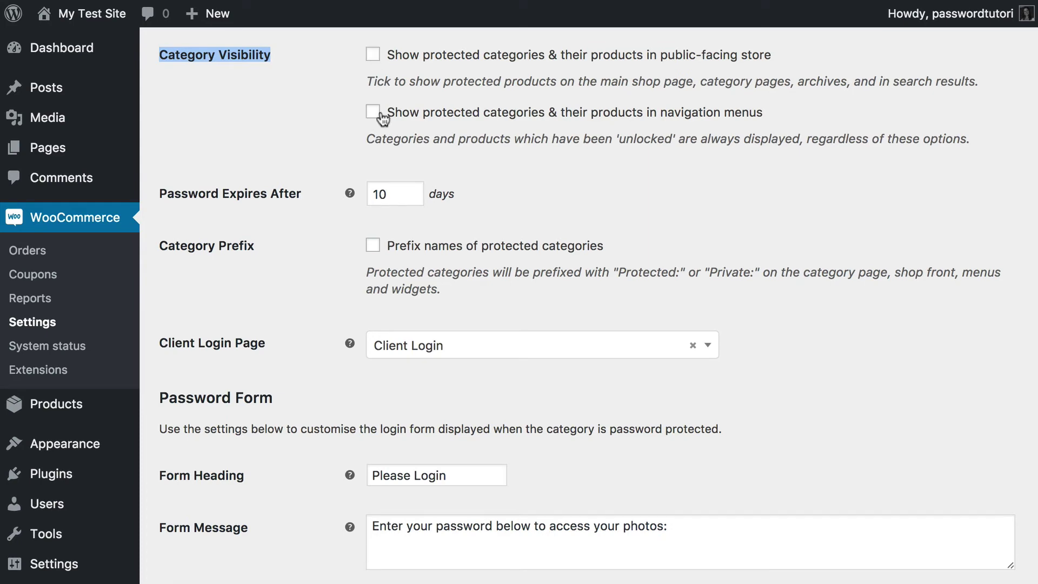
scroll(292, 187, down, 3)
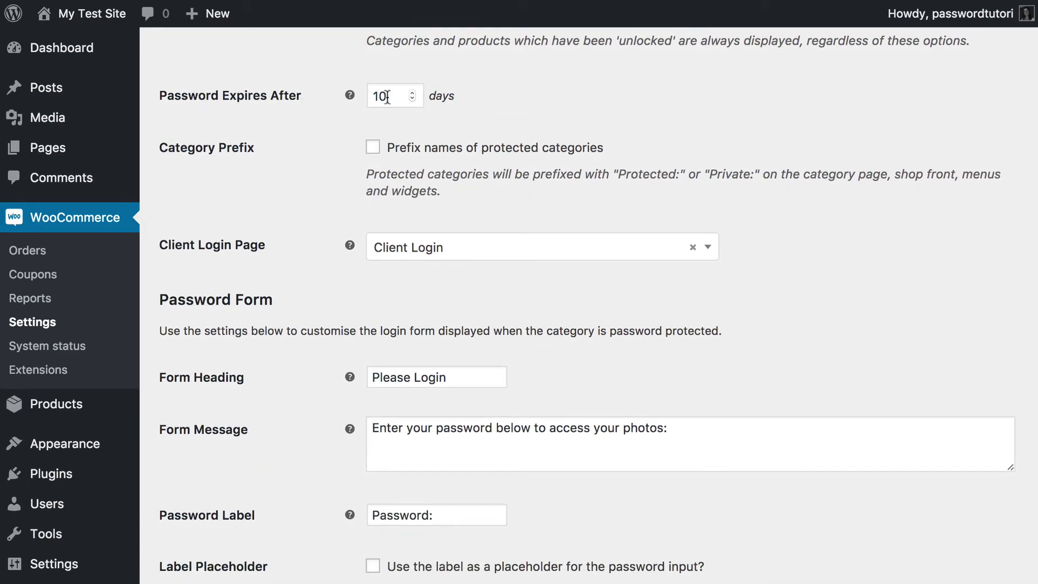
scroll(387, 97, down, 5)
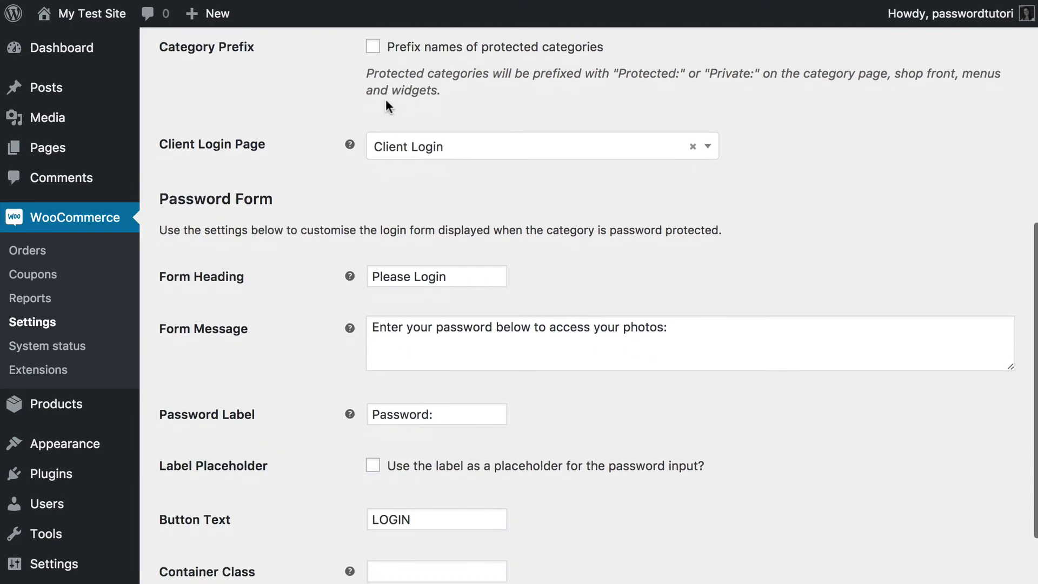
click(708, 85)
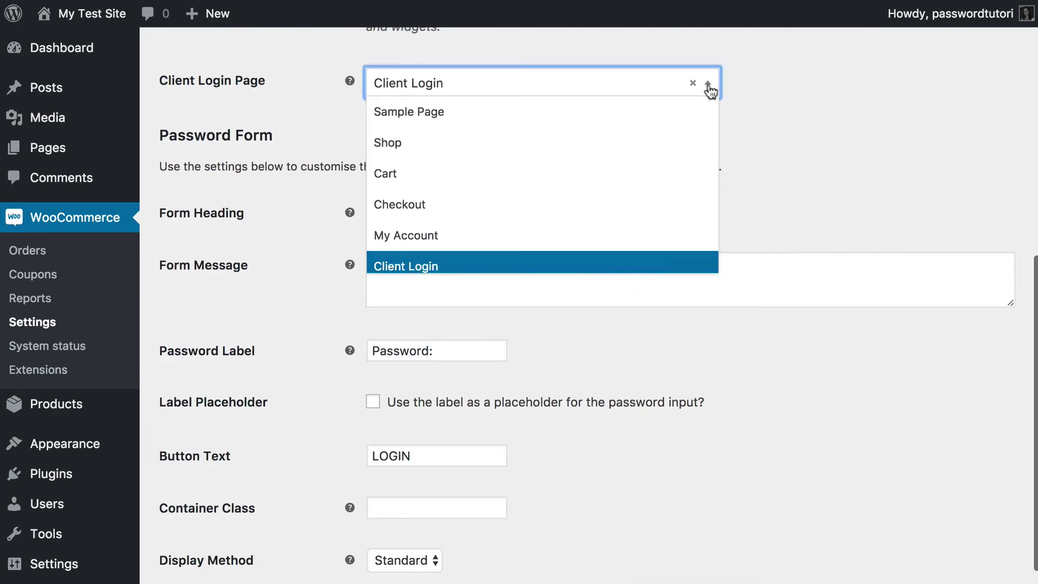
click(709, 89)
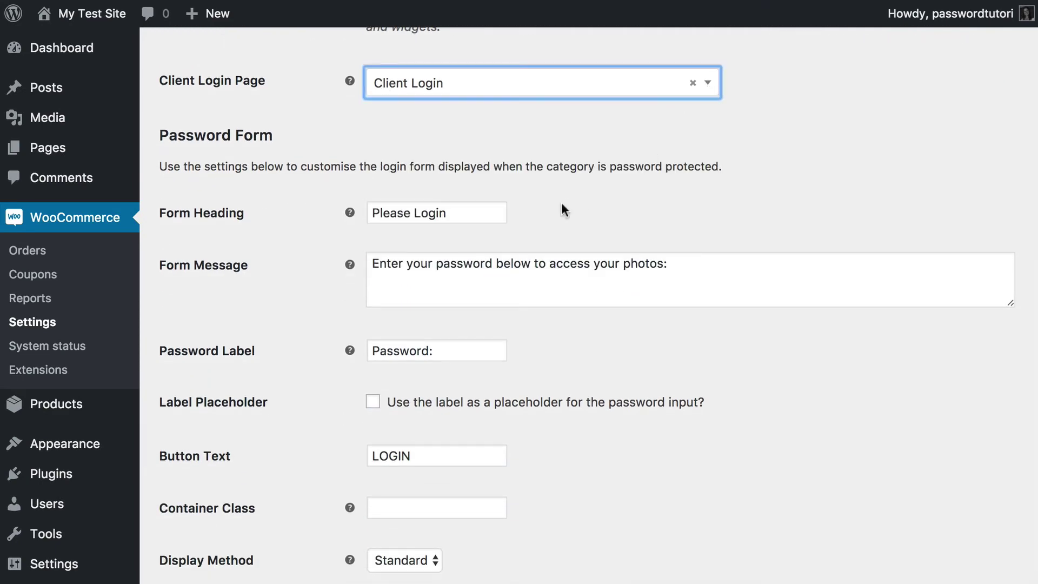
scroll(515, 250, down, 2)
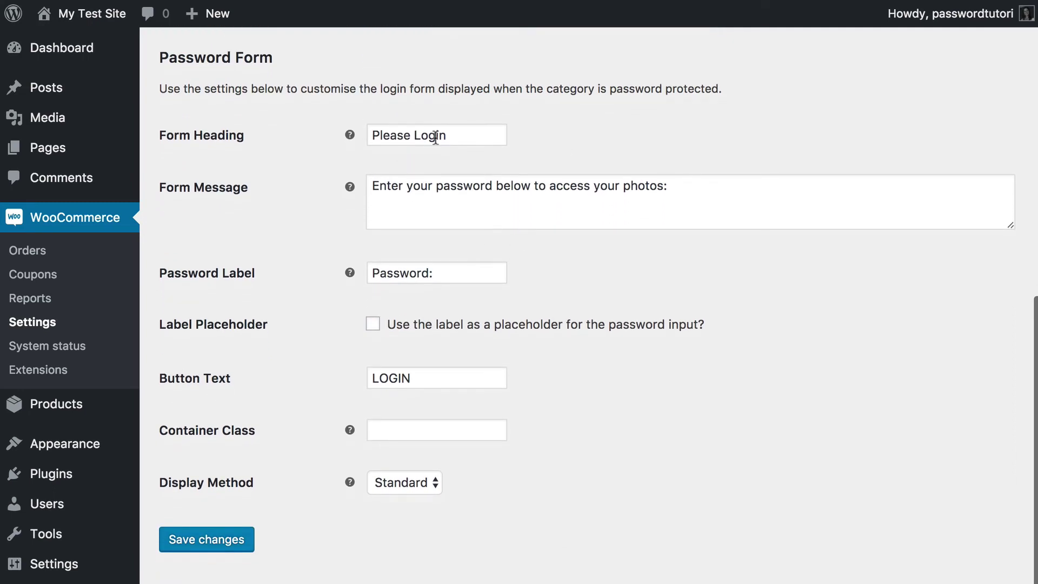
- Set the form message to 'Enter your company's password to access your wholesale products.'
triple_click(460, 135)
drag(700, 190, 376, 187)
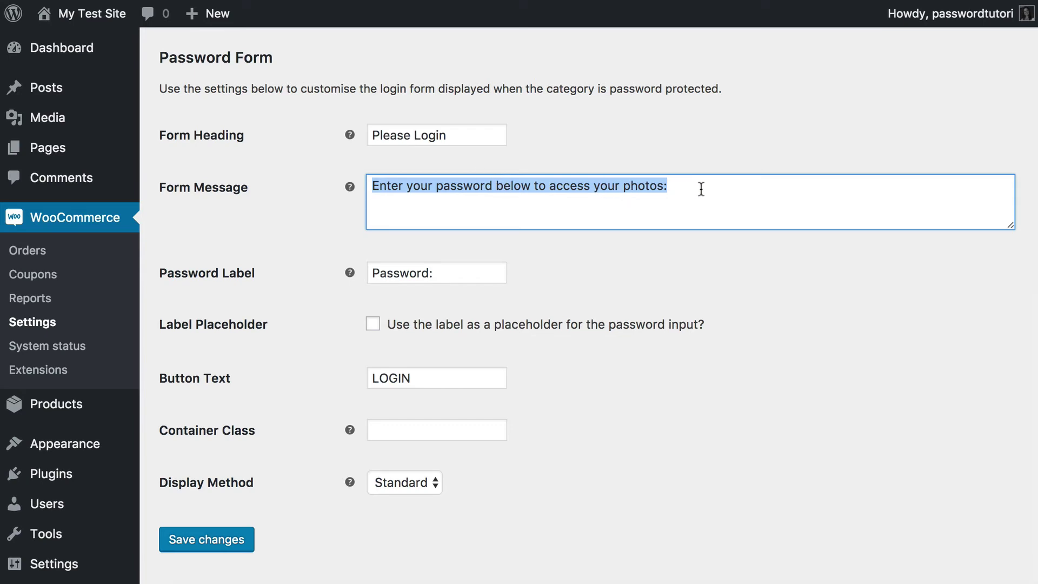
text(Enter your co)
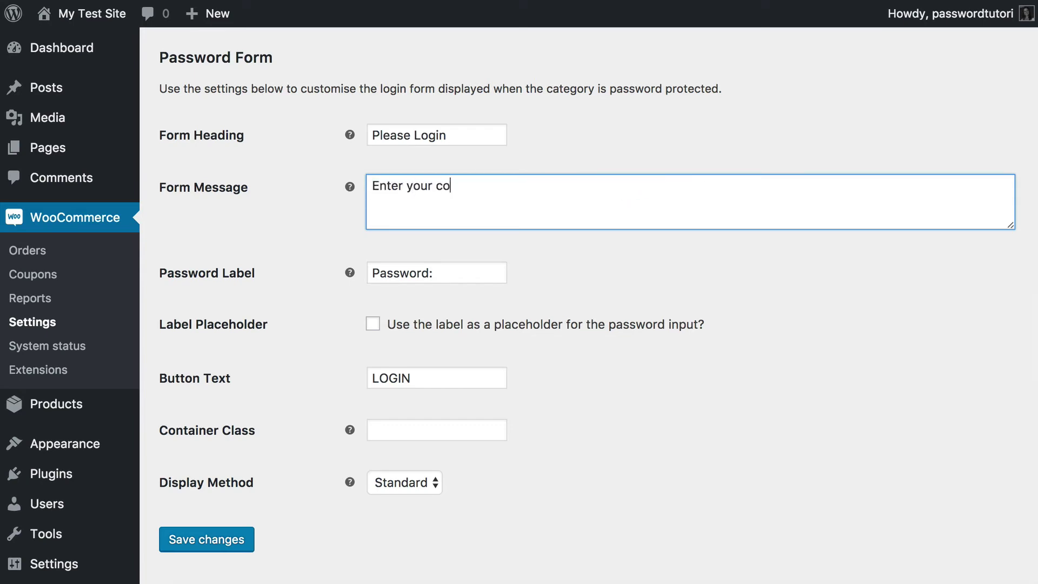
text(mpany's password )
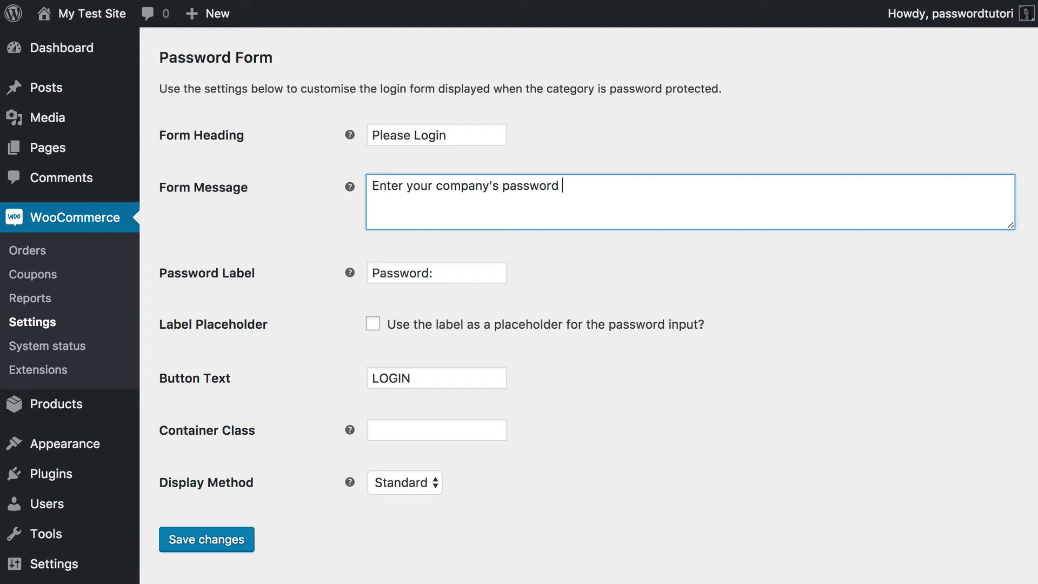
text(to access your wholesale produ)
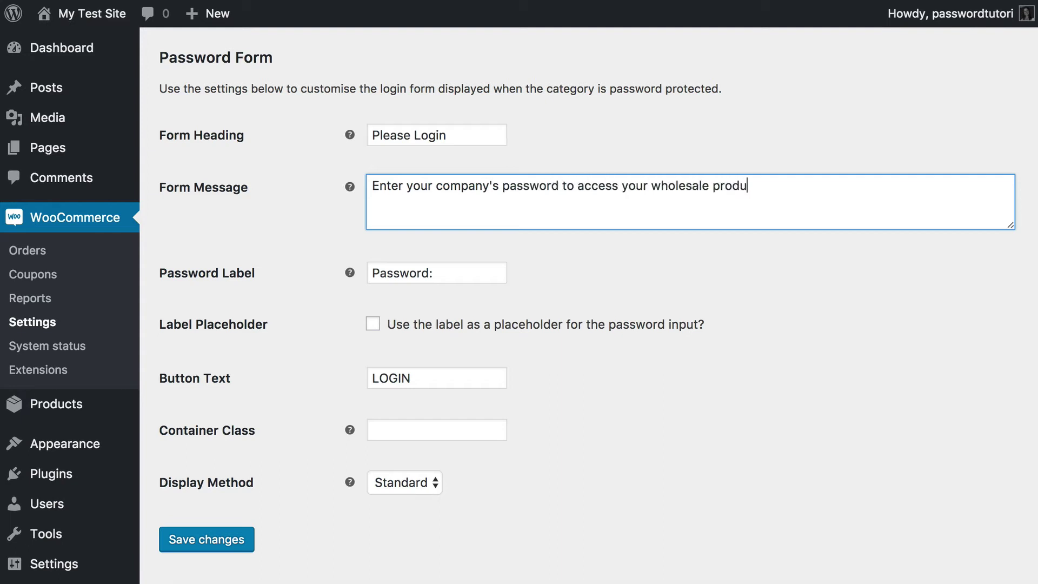
text(cts/)
key(BackSpace)
text(.)
- Save the password form settings
scroll(389, 416, down, 1)
click(209, 538)
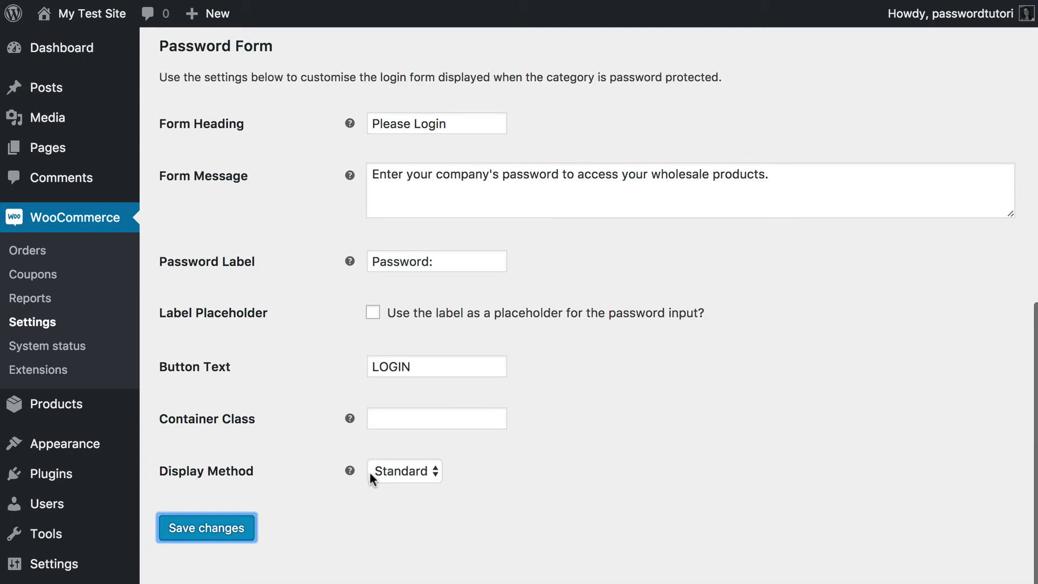
scroll(371, 474, down, 6)
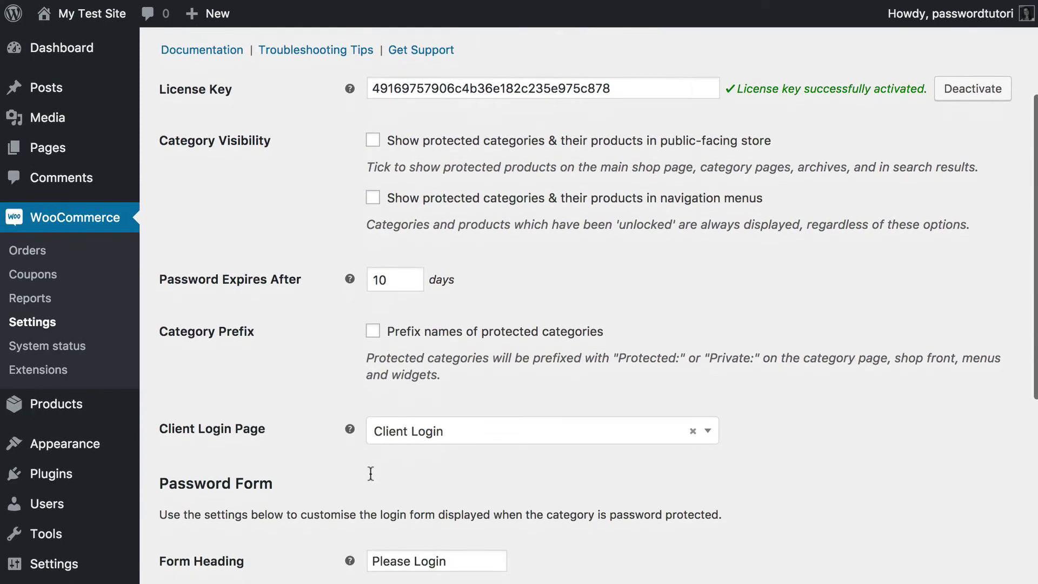
scroll(371, 474, down, 5)
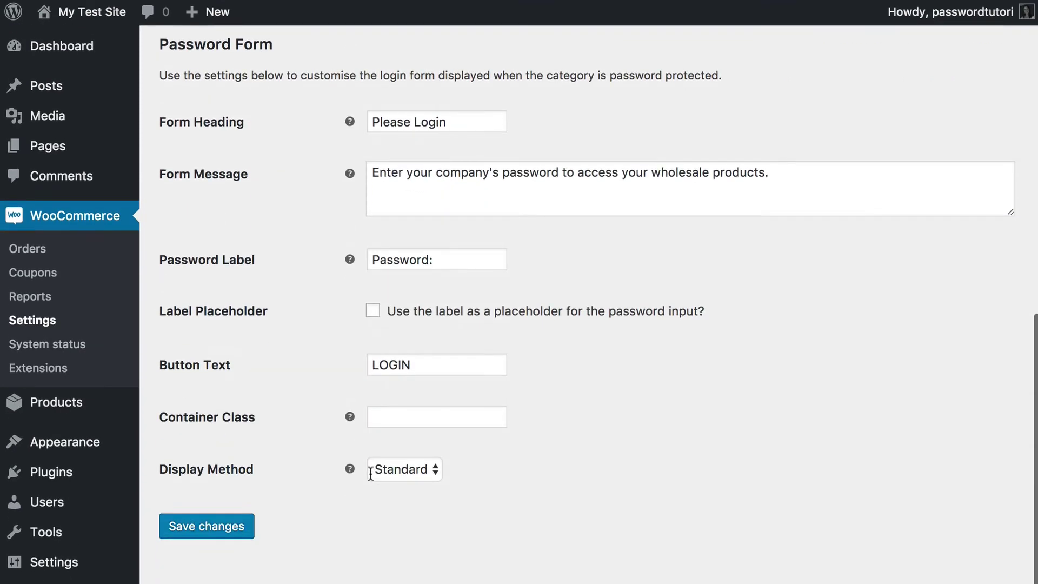
scroll(371, 474, up, 7)
scroll(371, 474, down, 1)
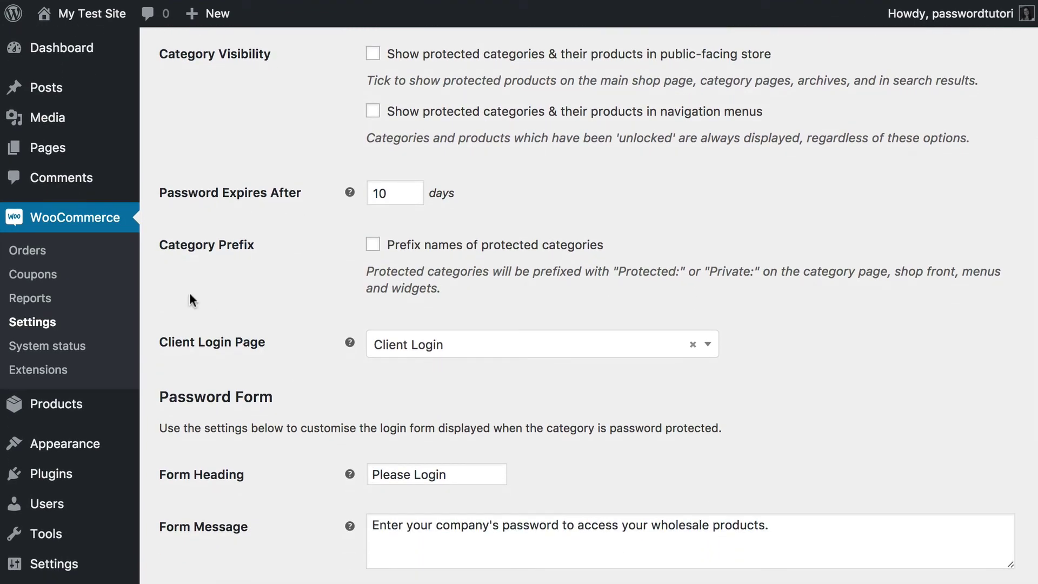
mouse_move(52, 151)
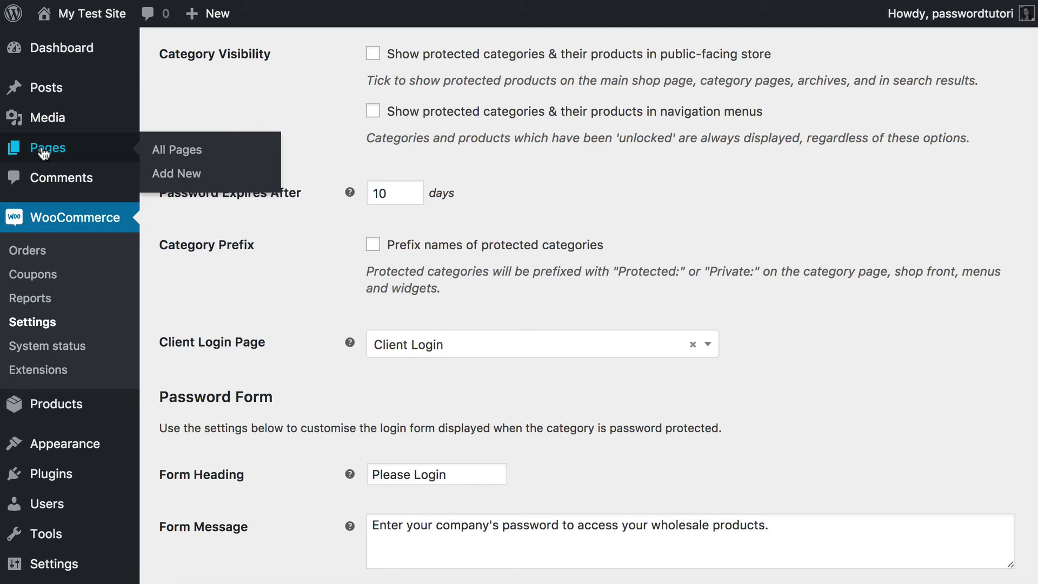
- Create a new page titled 'Wholesale Login'
click(170, 176)
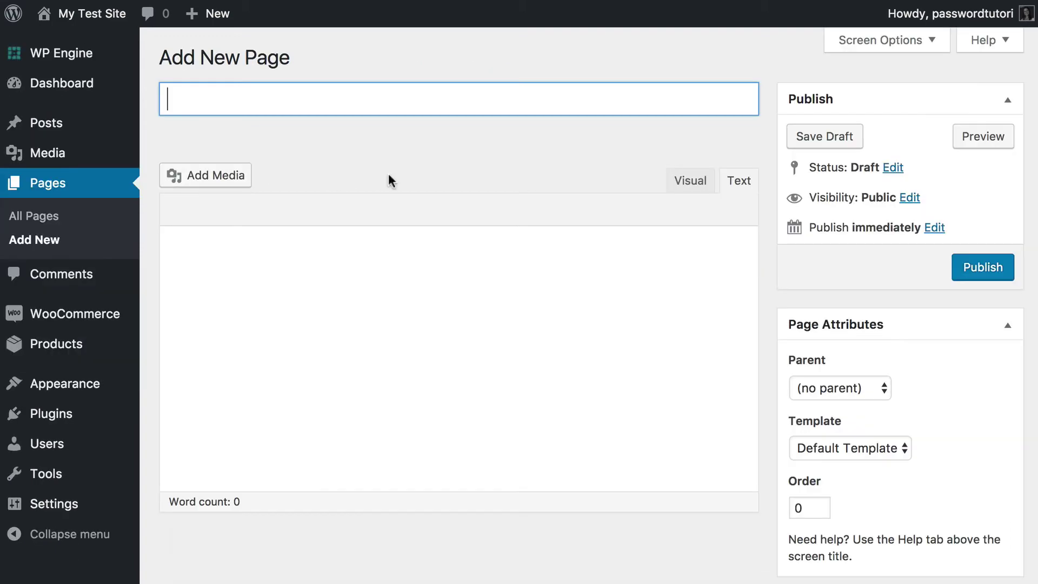
click(260, 99)
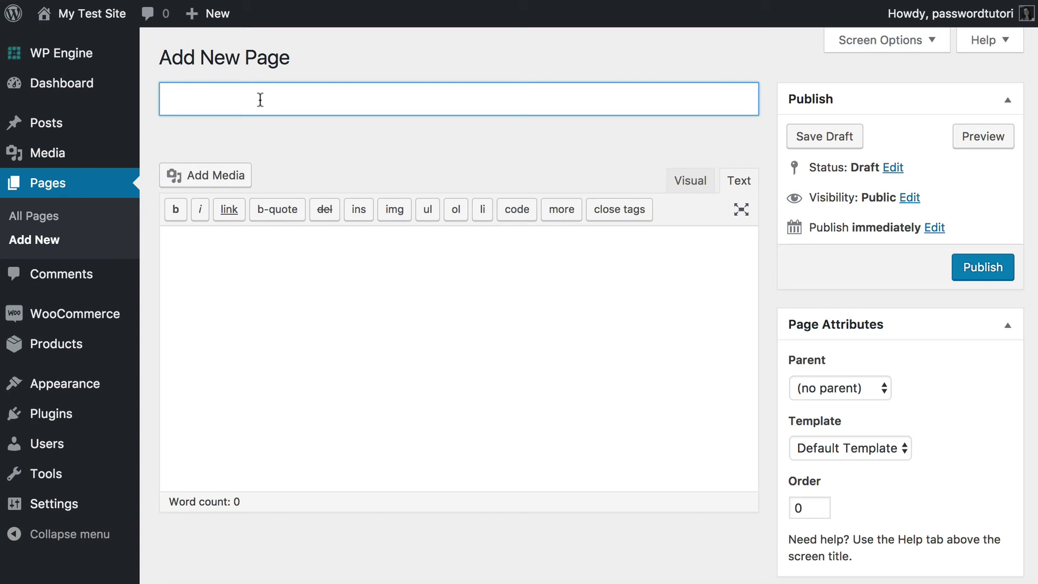
text(Wholesale Login)
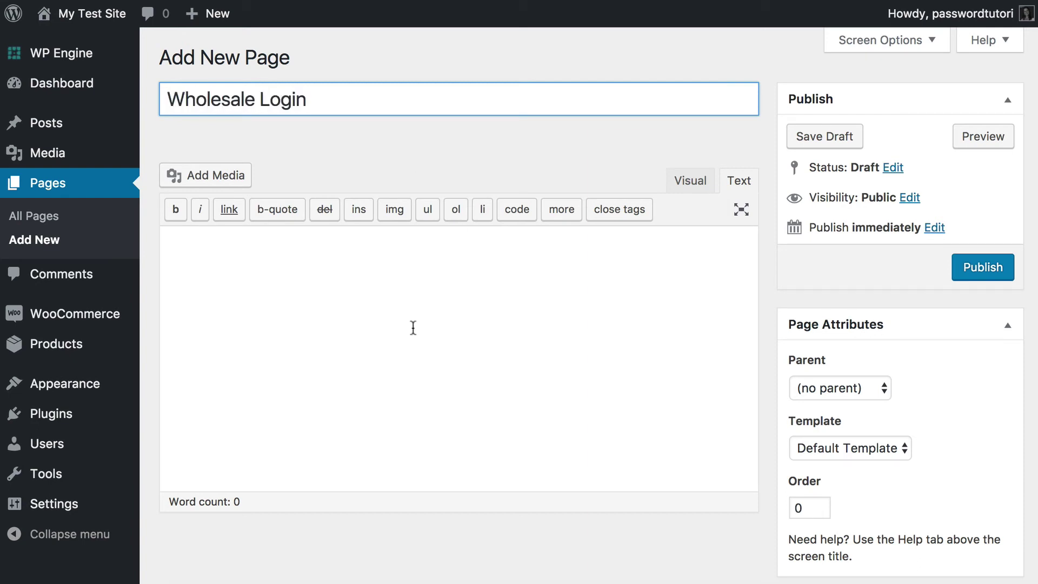
- Add the [category_login] shortcode in the Visual editor and publish the page
click(427, 312)
click(695, 183)
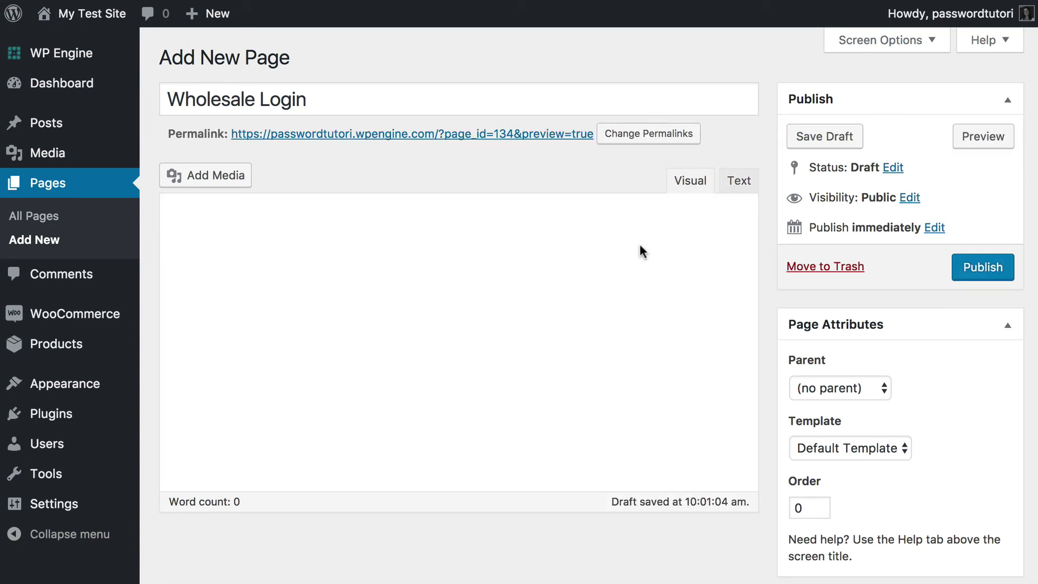
text([)
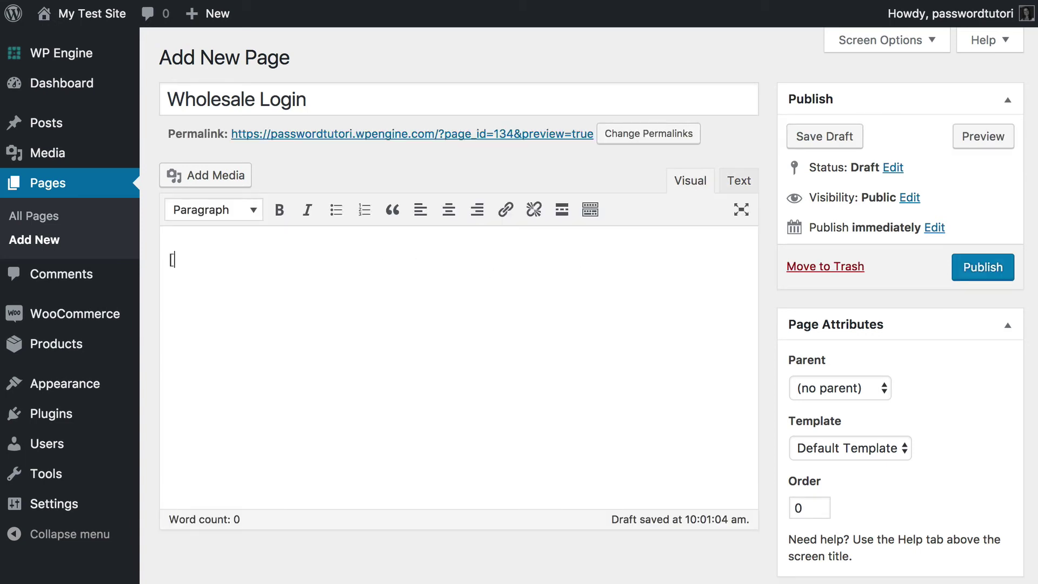
text(category_login])
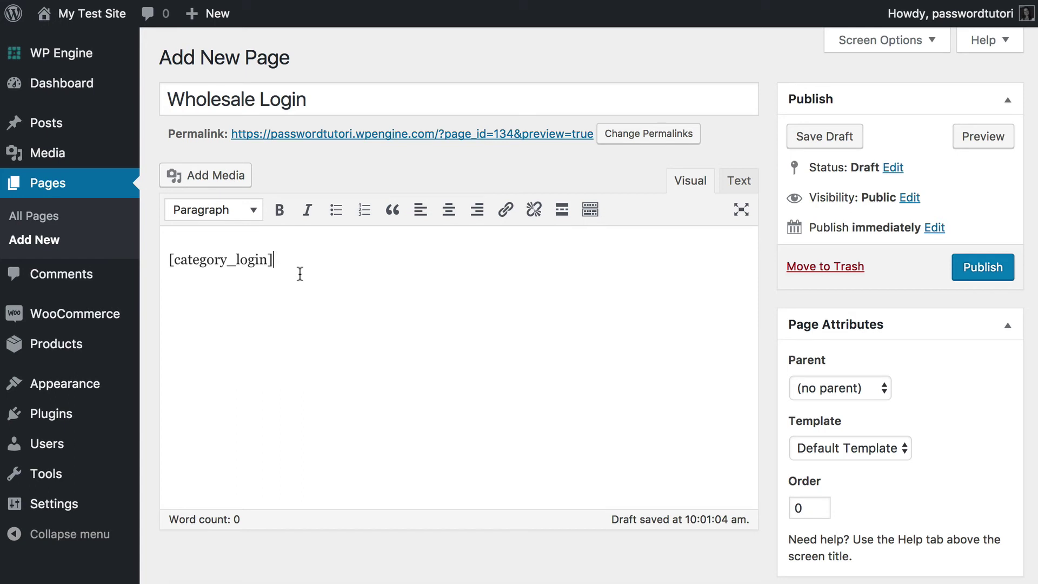
drag(274, 259, 132, 260)
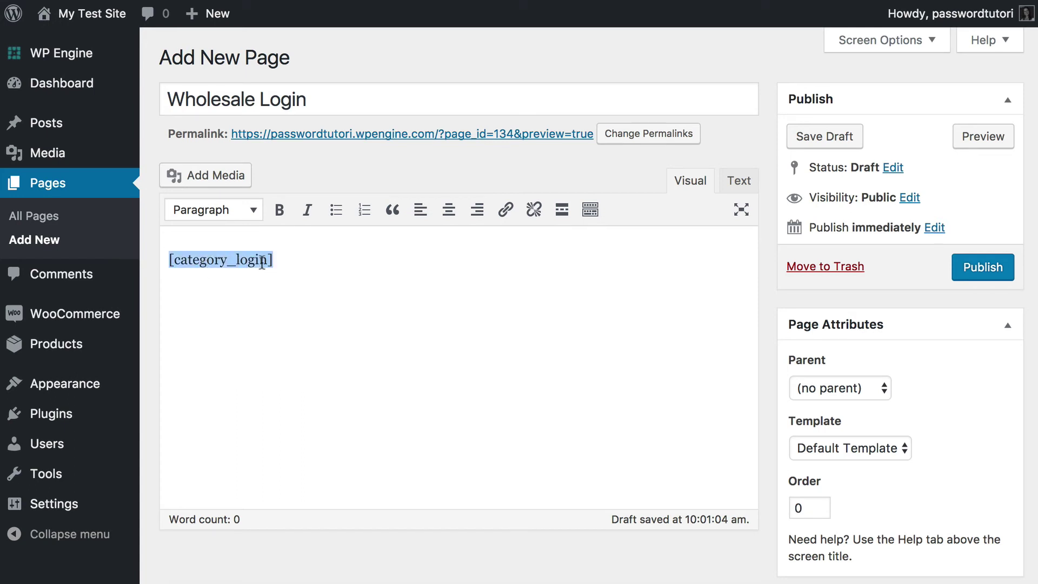
click(281, 261)
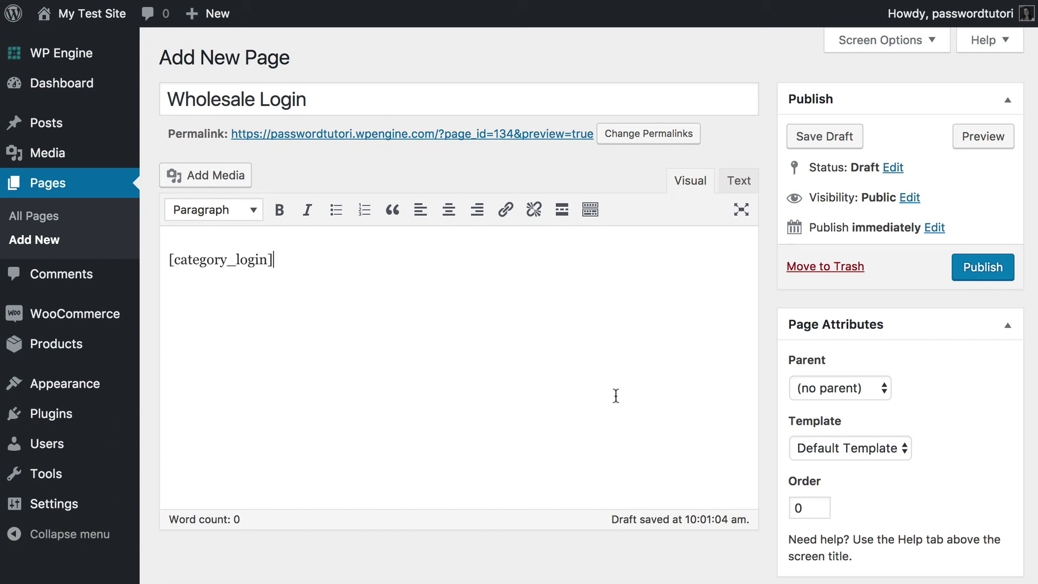
click(983, 264)
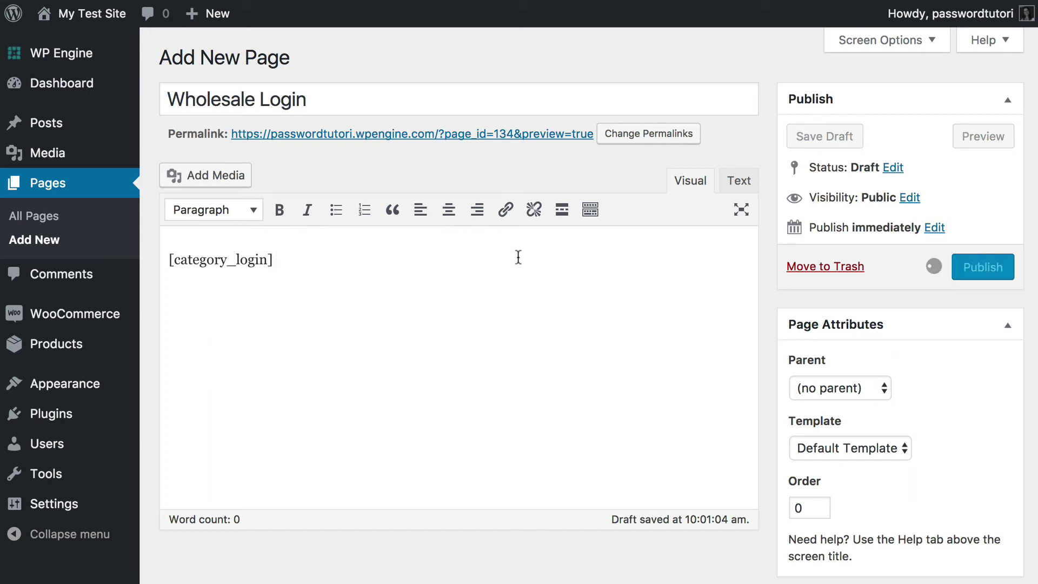
scroll(445, 288, down, 3)
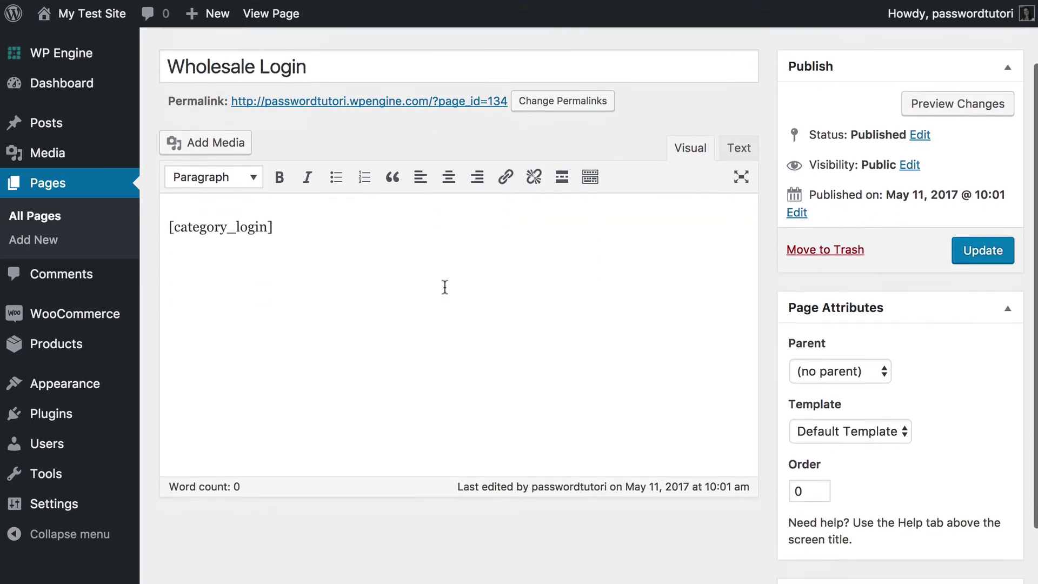
- In Appearance > Menus, tick the Wholesale Login page in the Most Recent pages list
mouse_move(58, 394)
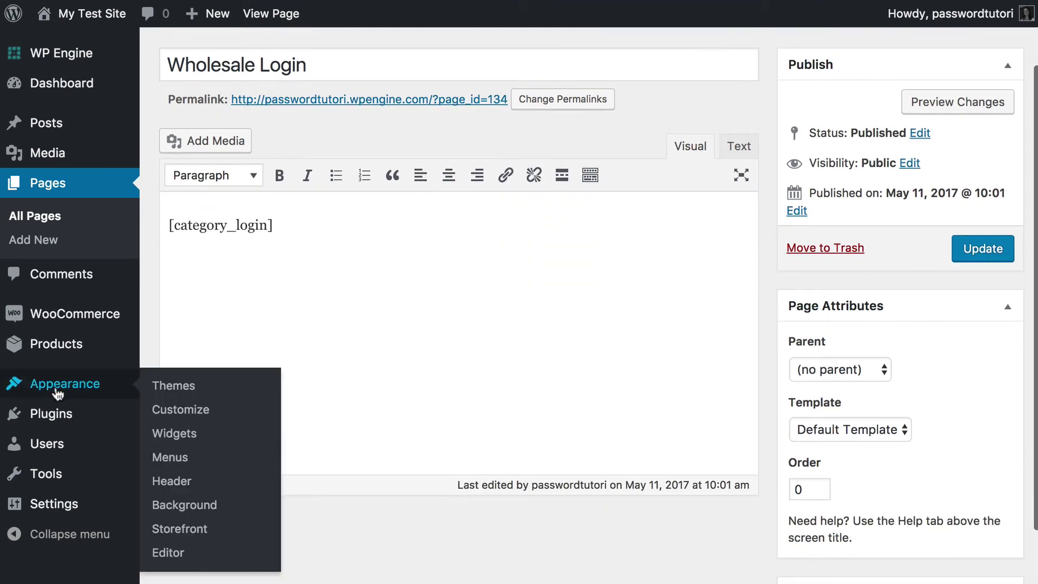
click(170, 457)
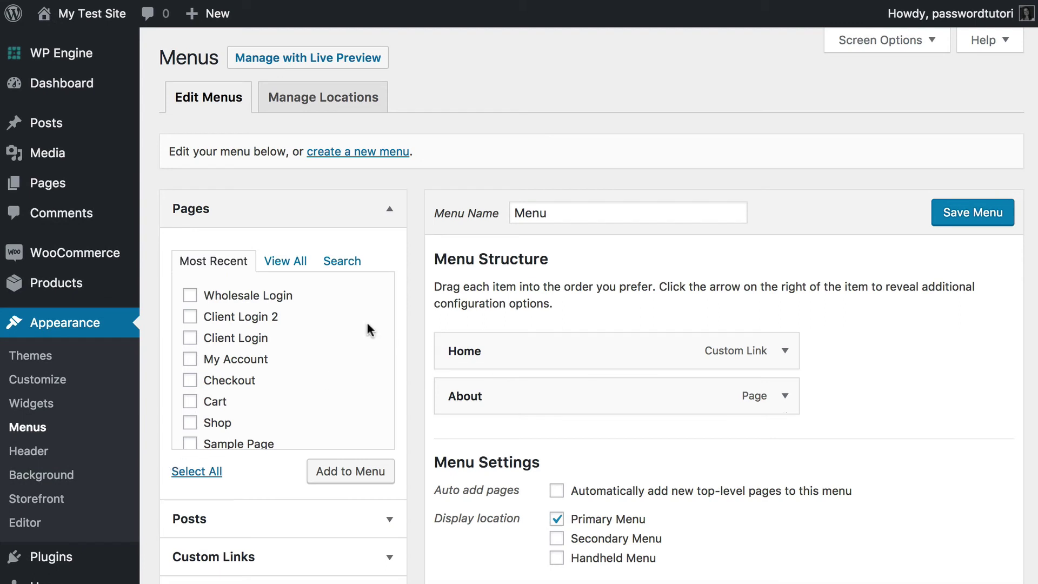
click(342, 264)
click(223, 262)
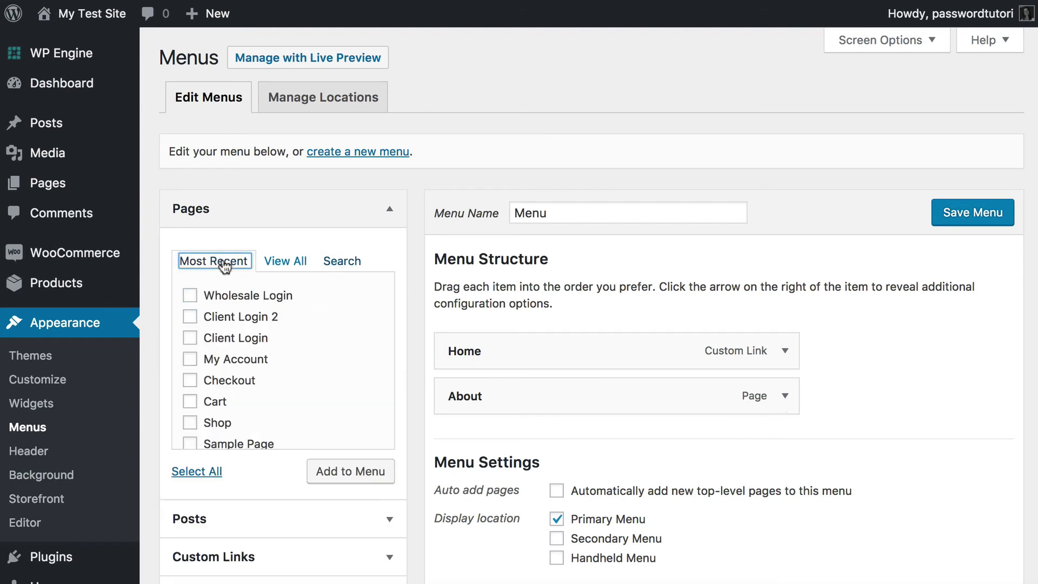
click(190, 295)
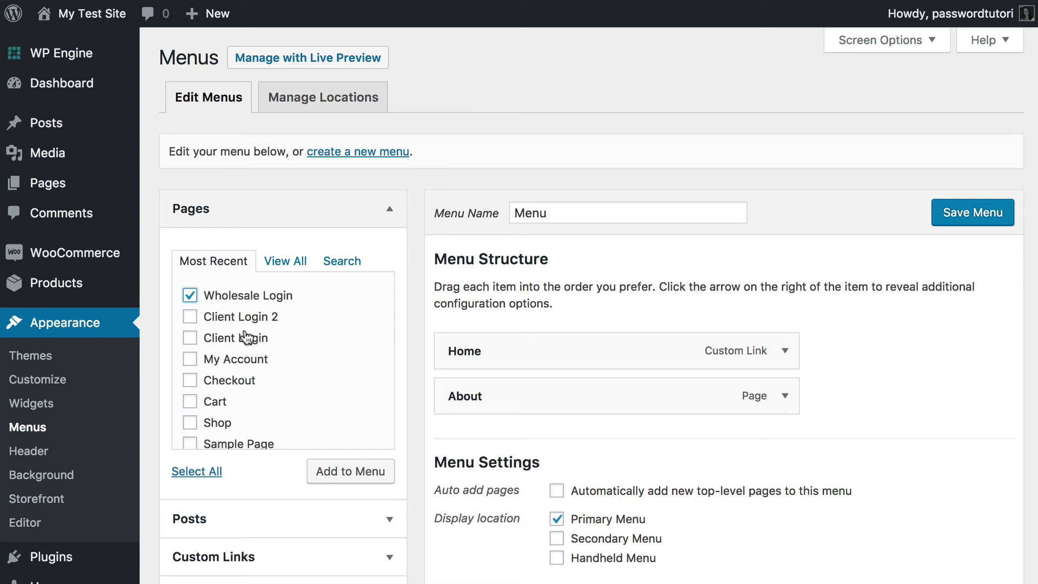
- Add Wholesale Login to the menu structure, save the menu, and visit the live site
click(332, 472)
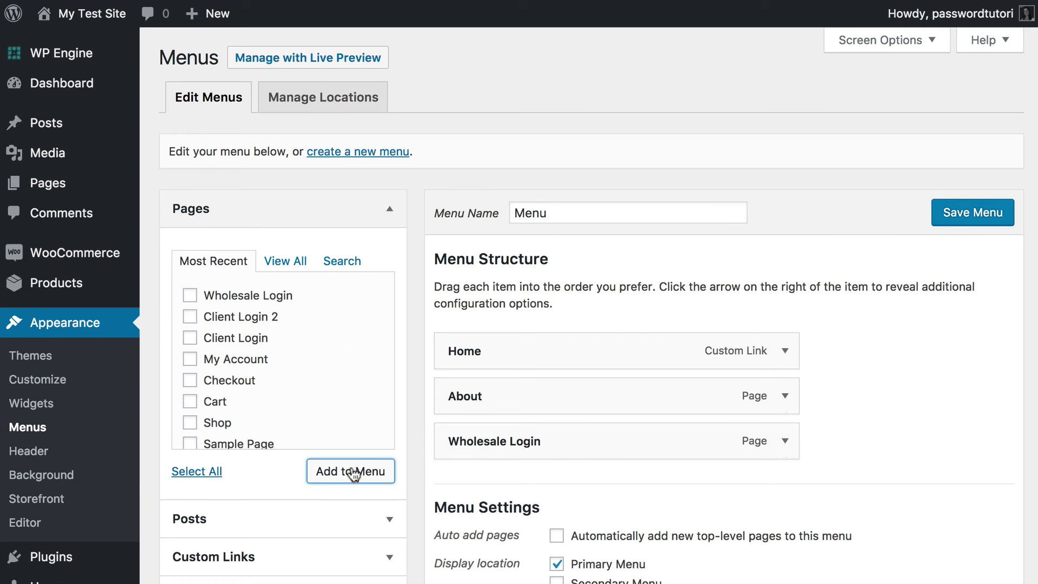
click(982, 223)
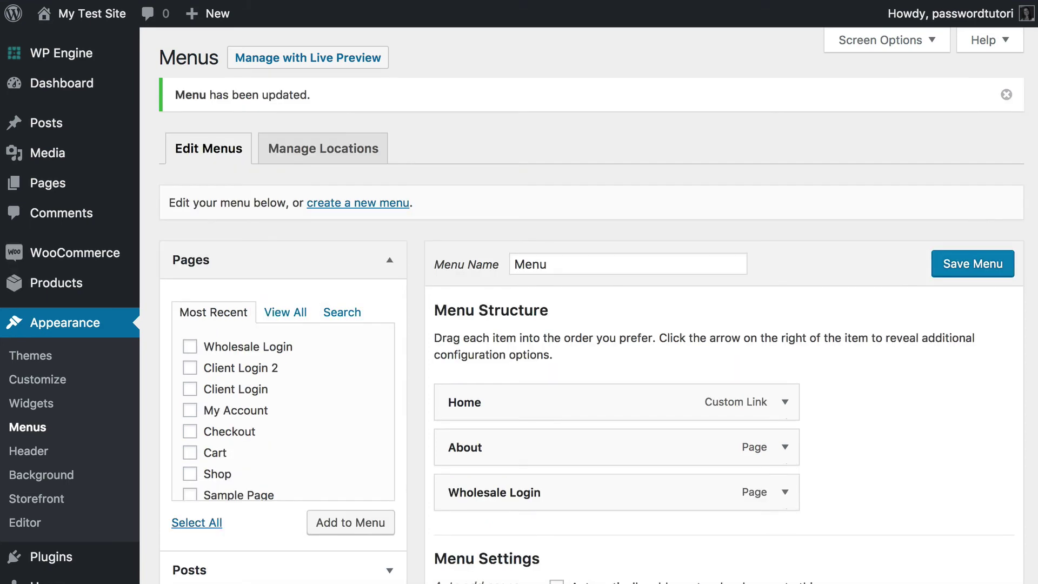
click(97, 20)
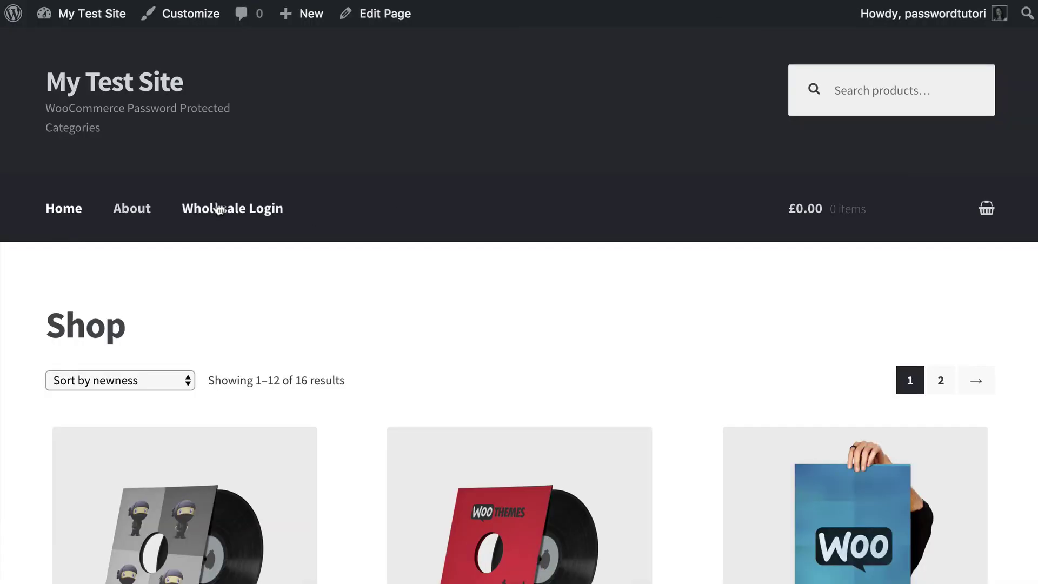
- Scroll through the Shop's 16-product grid and back up to the Wholesale Login menu link
scroll(271, 376, down, 20)
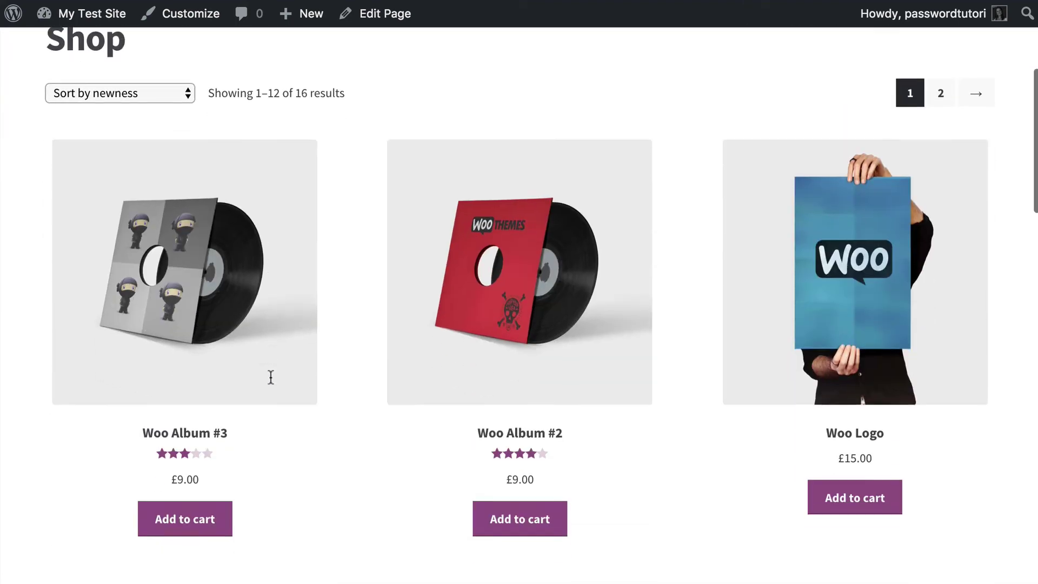
scroll(271, 377, down, 5)
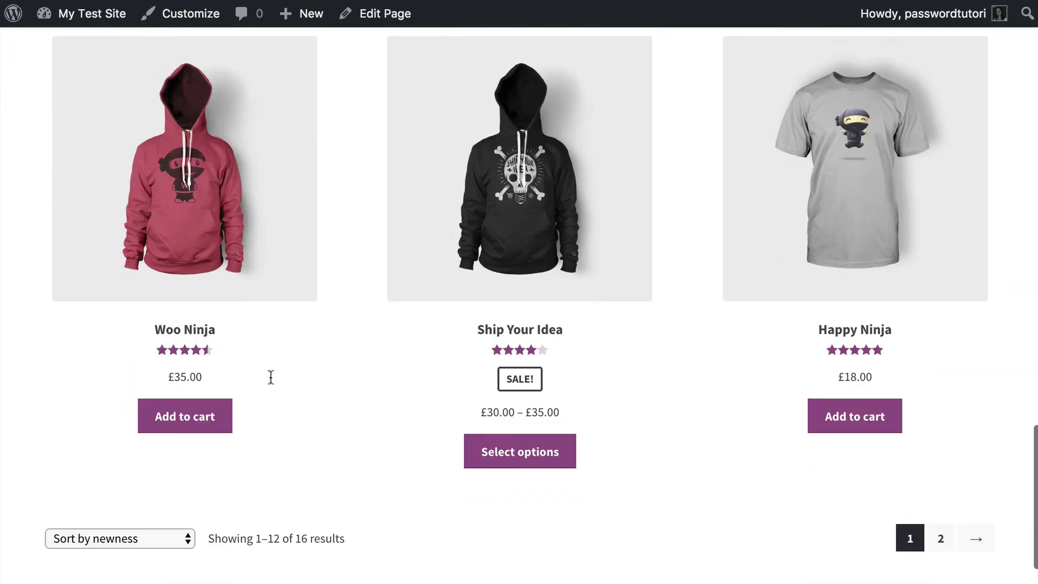
scroll(270, 375, up, 20)
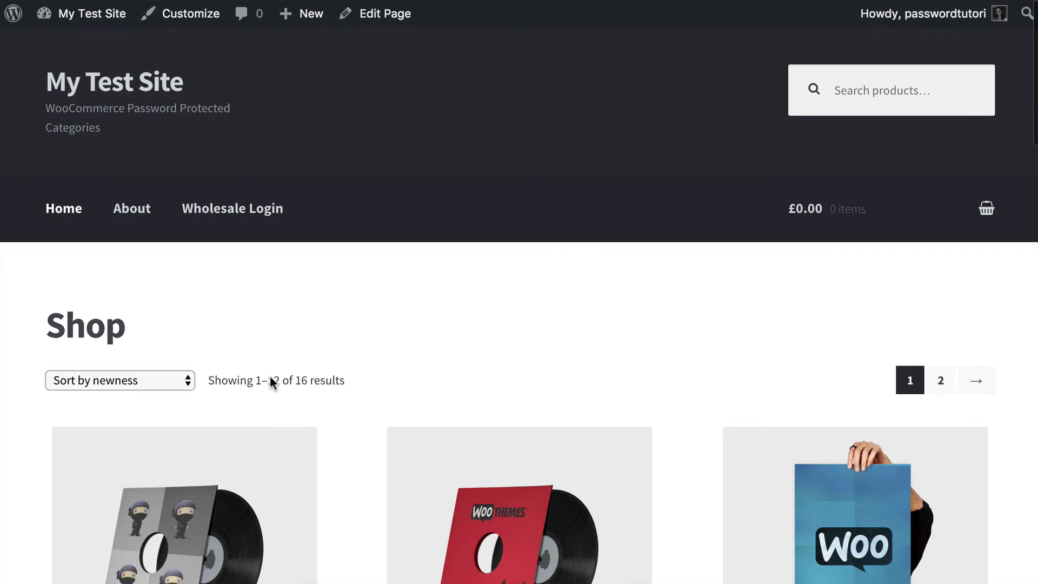
scroll(270, 375, down, 4)
scroll(271, 378, up, 4)
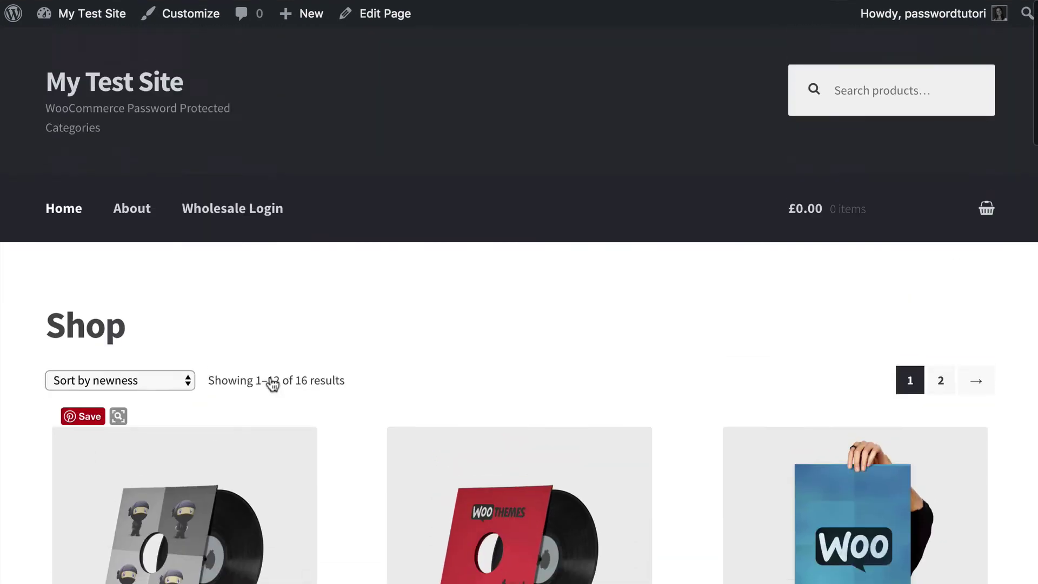
scroll(265, 422, down, 1)
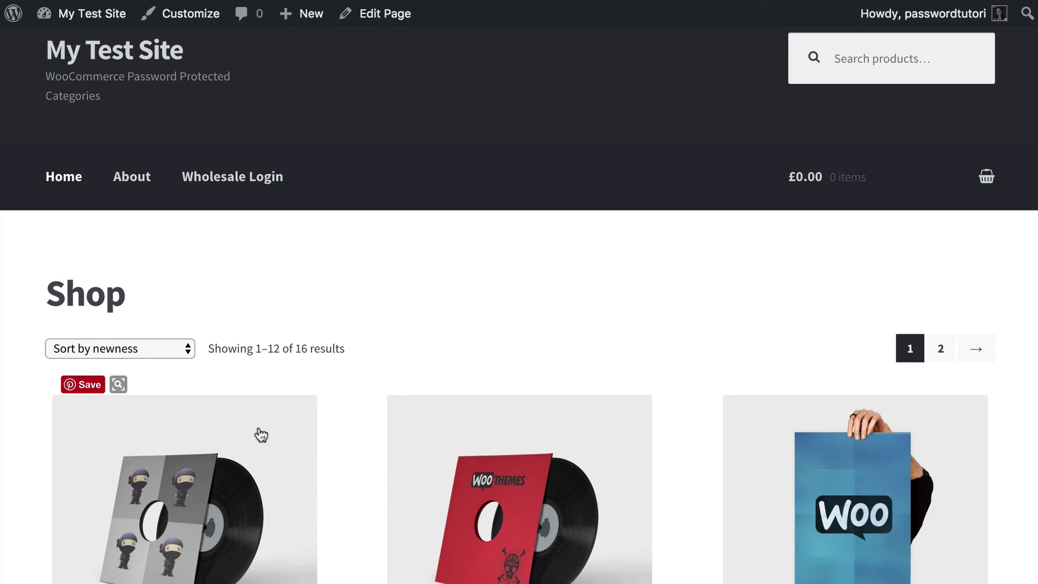
scroll(261, 435, down, 7)
scroll(261, 435, down, 6)
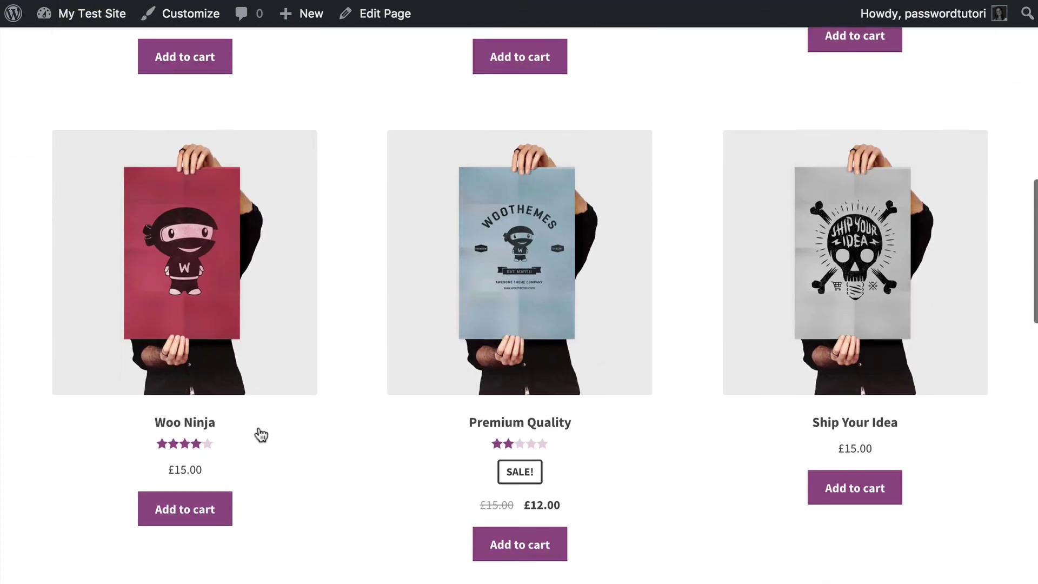
scroll(261, 435, down, 10)
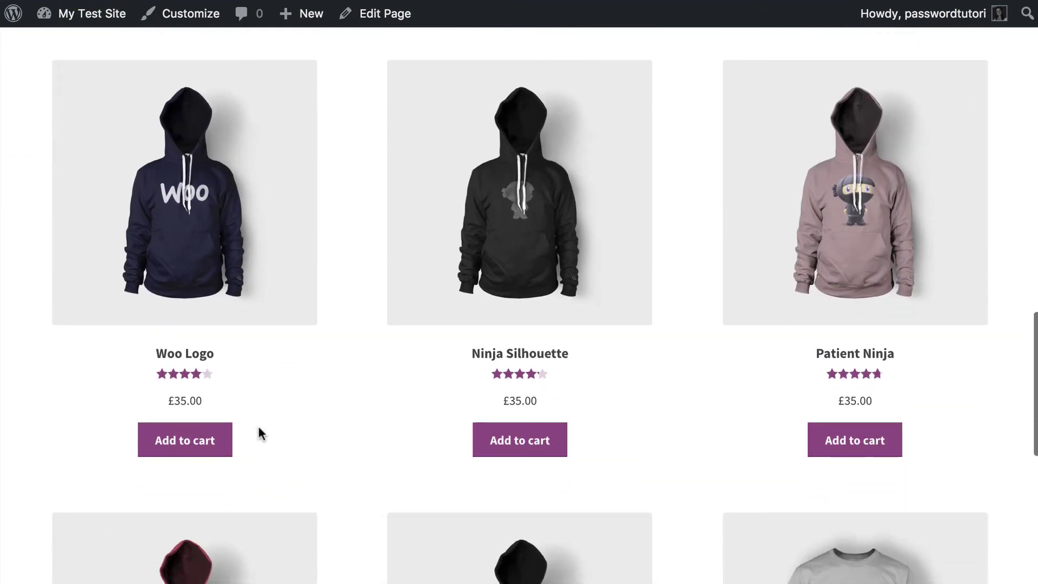
scroll(261, 435, down, 10)
scroll(261, 435, up, 20)
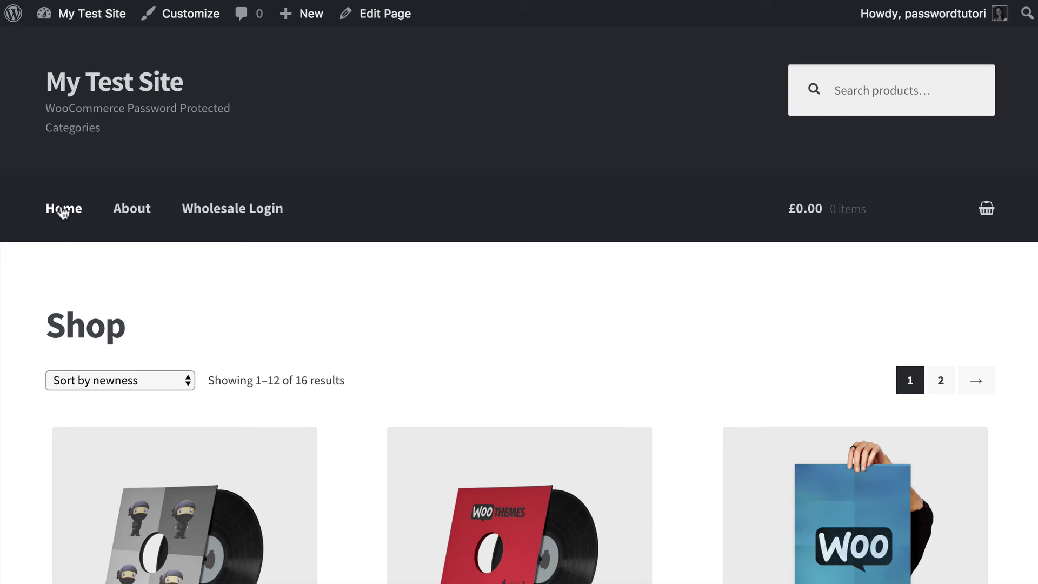
- Open the Wholesale Login page and read over its login instructions text
click(247, 214)
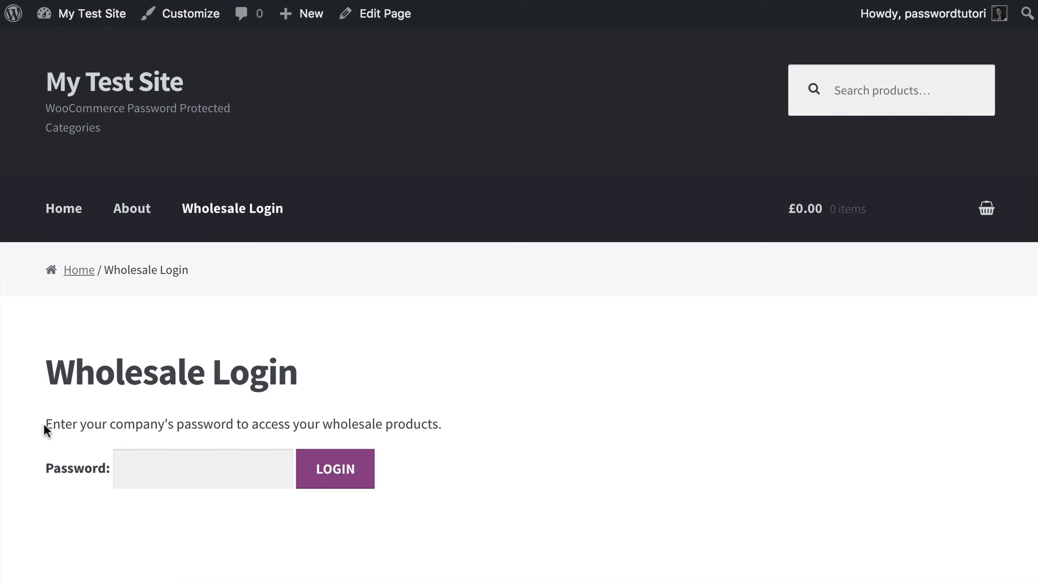
drag(44, 424, 363, 461)
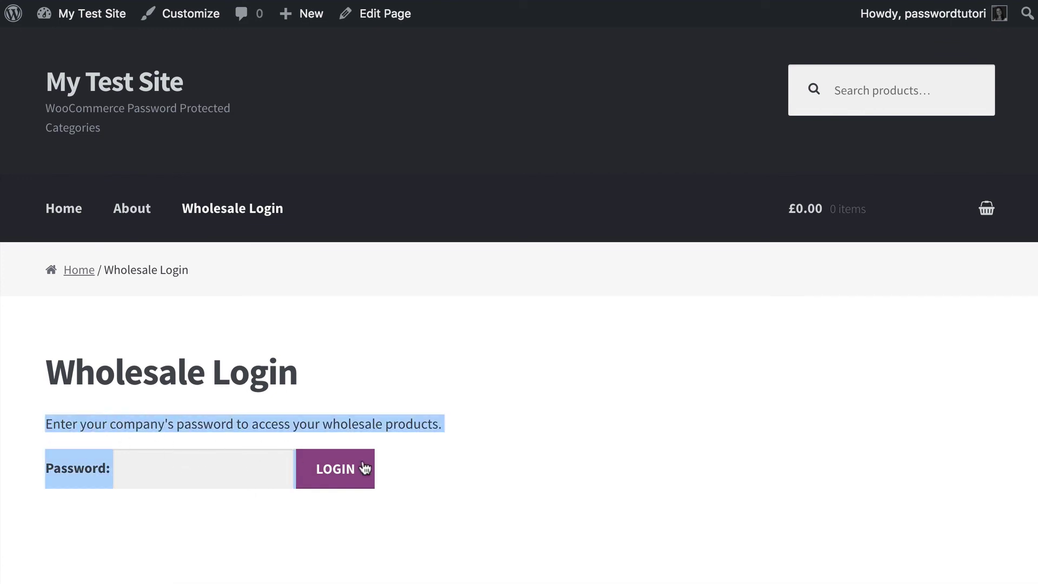
click(474, 402)
triple_click(471, 418)
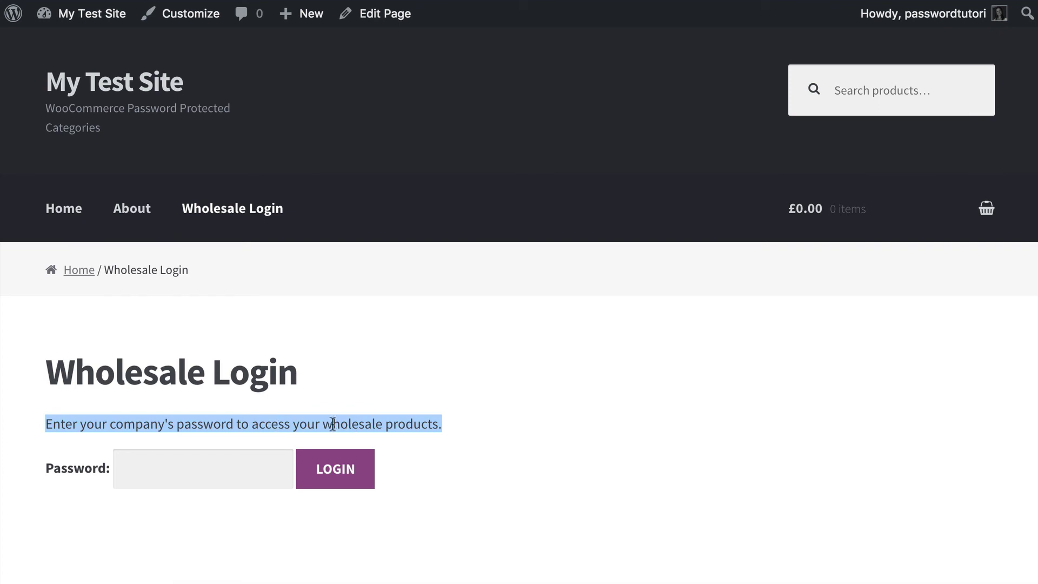
click(49, 426)
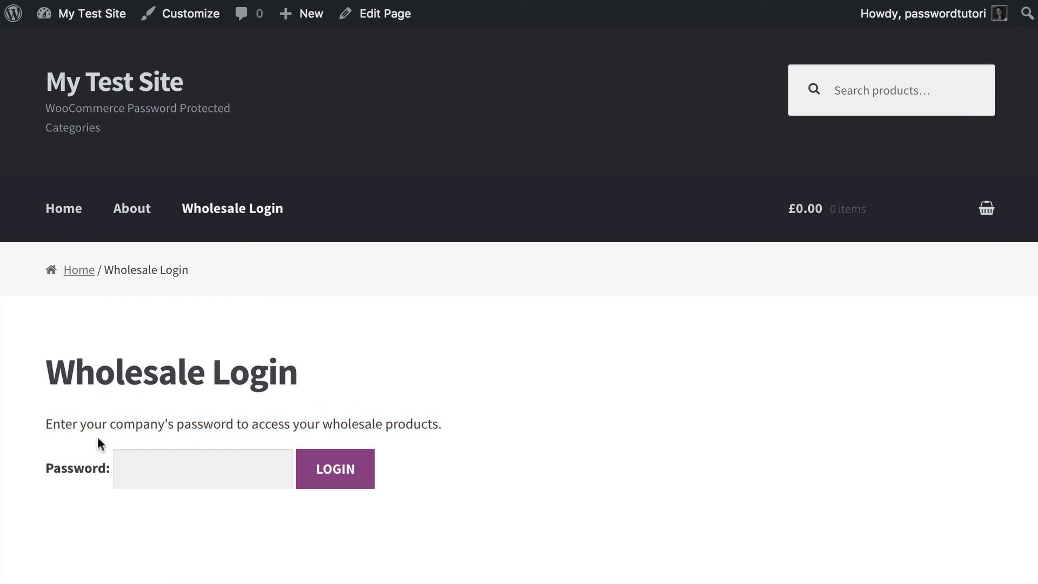
- Enter Company 1's password and log in to reach its 5-product category
click(139, 470)
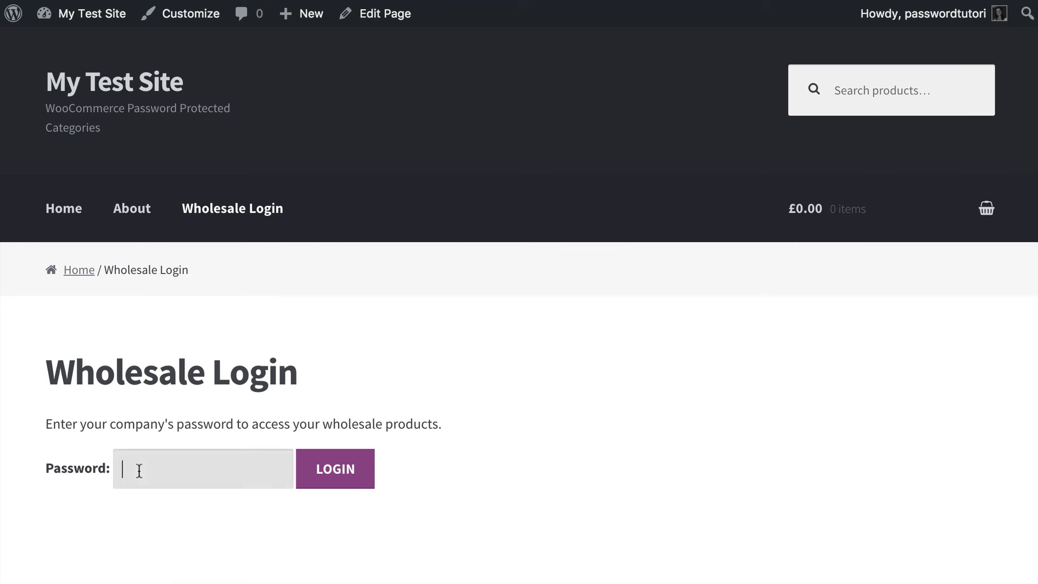
text(12345678)
click(321, 484)
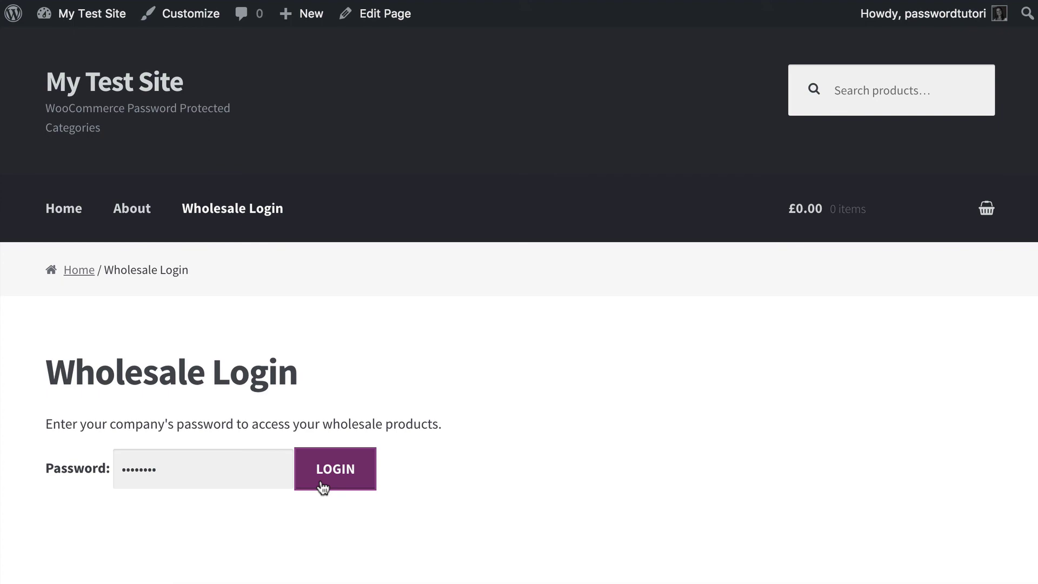
scroll(439, 414, down, 4)
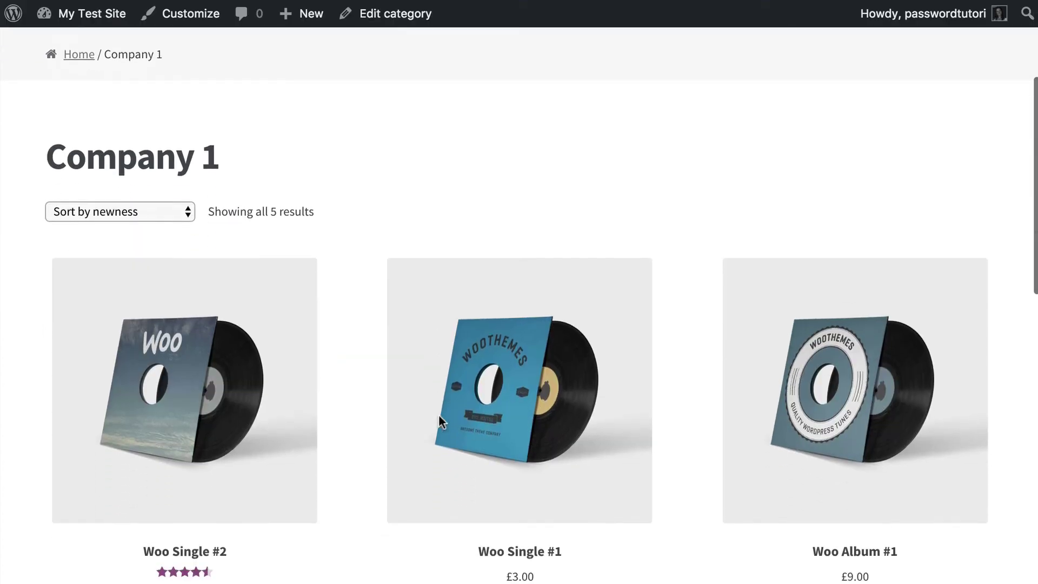
scroll(281, 201, down, 15)
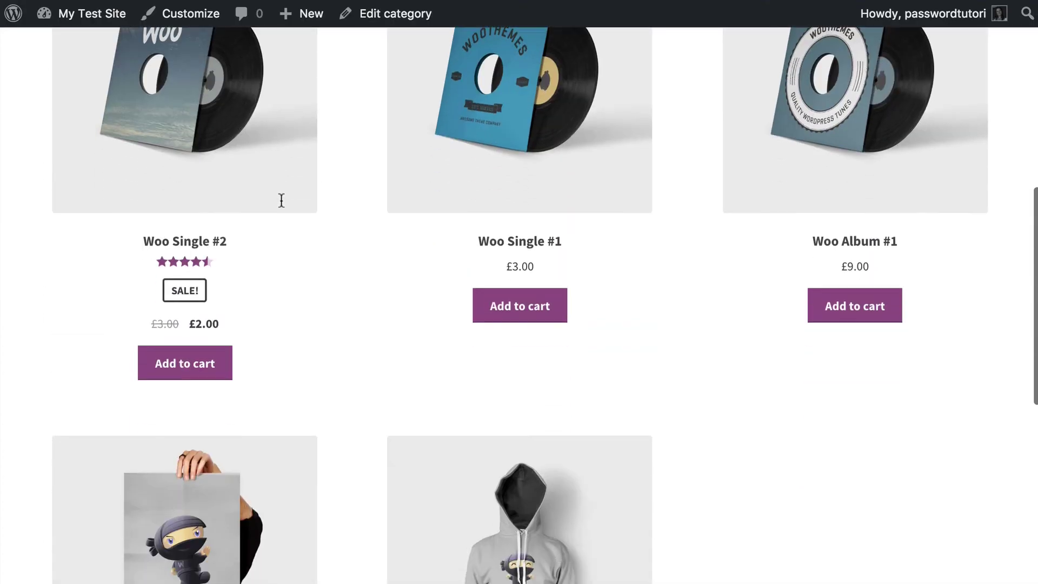
scroll(282, 208, up, 15)
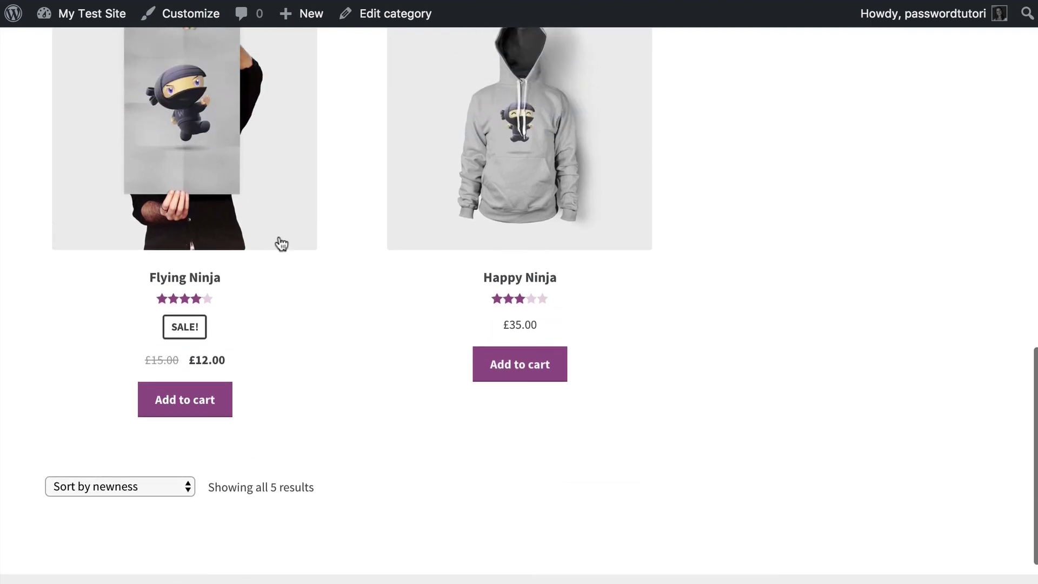
scroll(281, 242, down, 1)
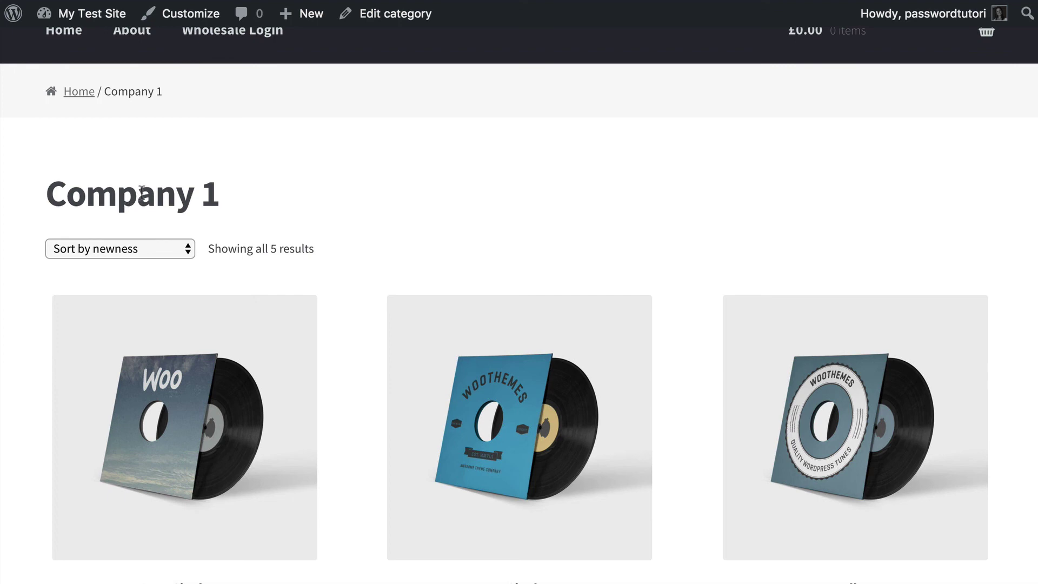
scroll(138, 194, up, 1)
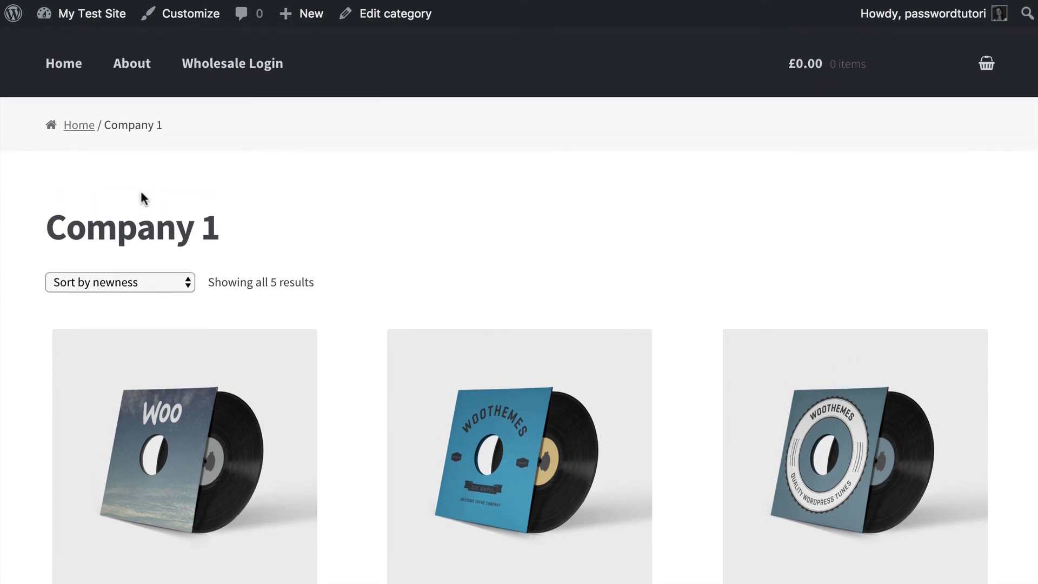
scroll(143, 198, up, 1)
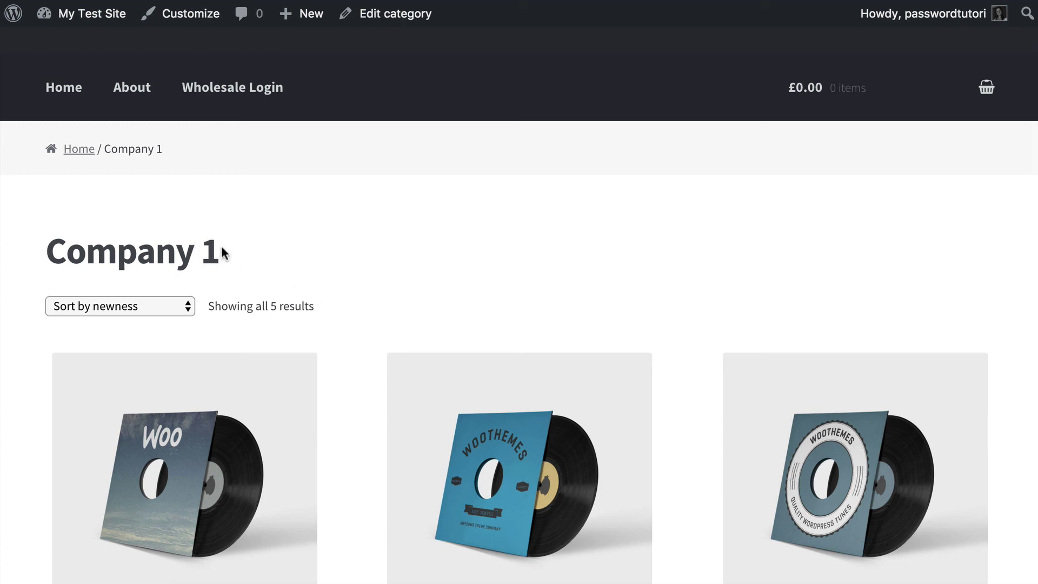
- Open Wholesale Login again and submit Company 2's password
click(234, 95)
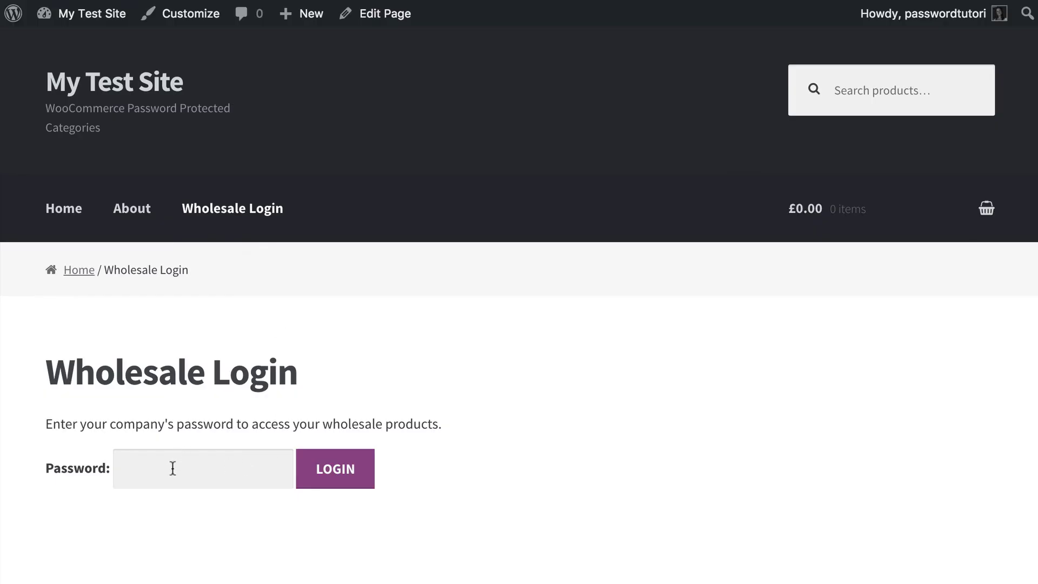
click(172, 468)
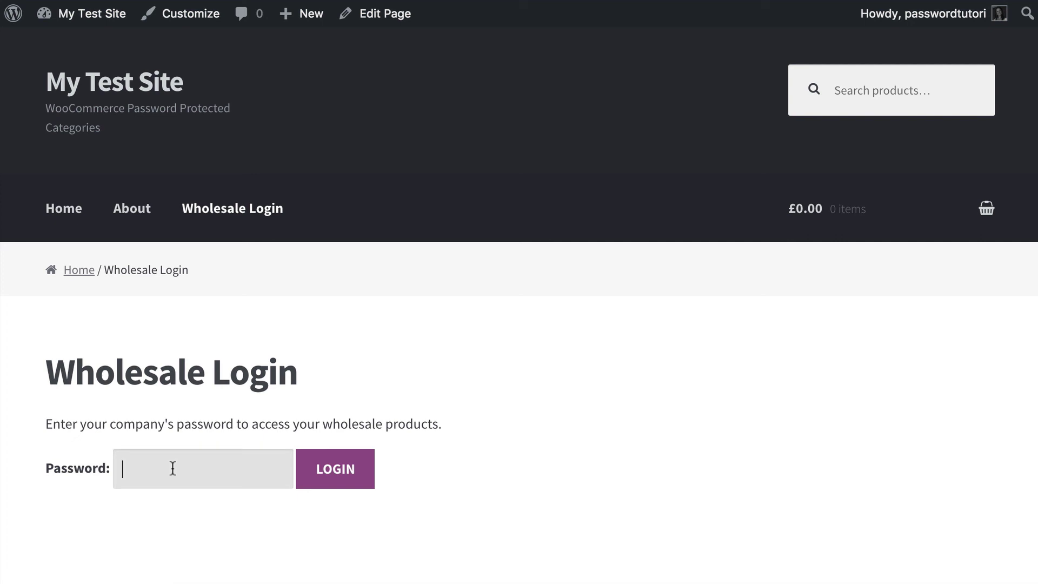
text(••••••••)
click(350, 474)
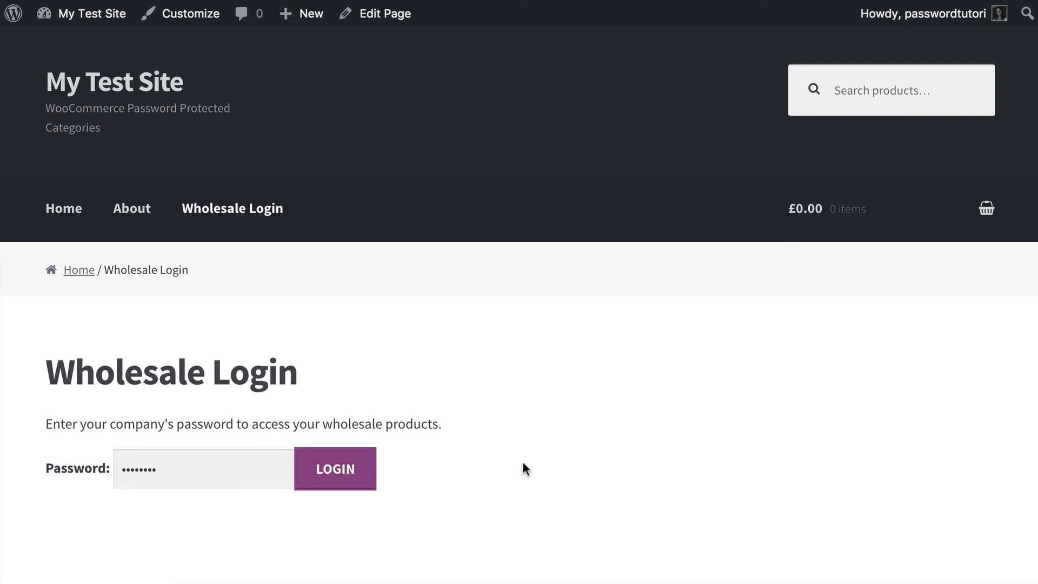
- Review Company 2's products, Woo Album #4 and Woo Ninja, then return to Wholesale Login
drag(266, 441, 314, 429)
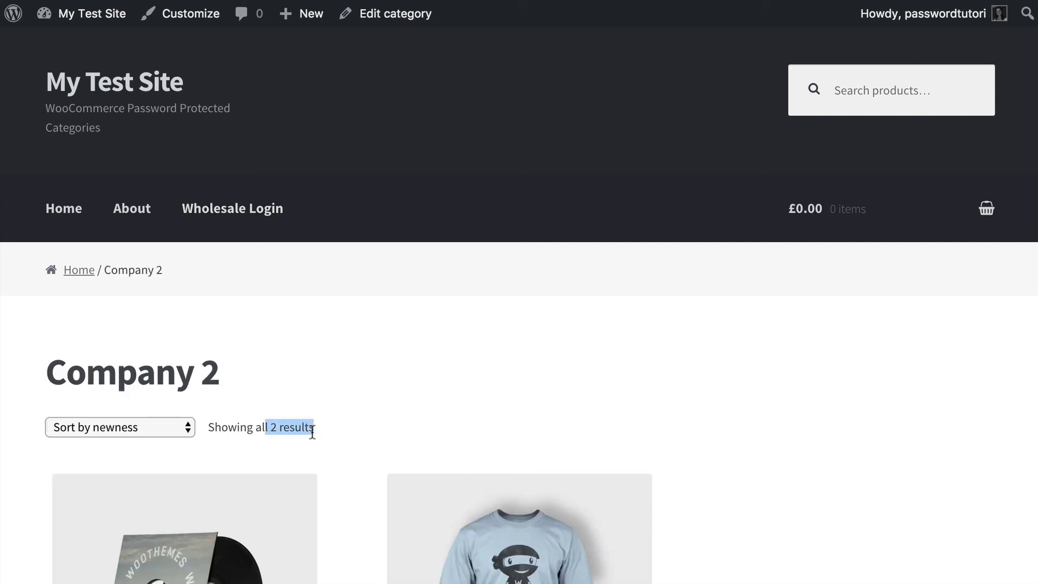
scroll(314, 429, down, 5)
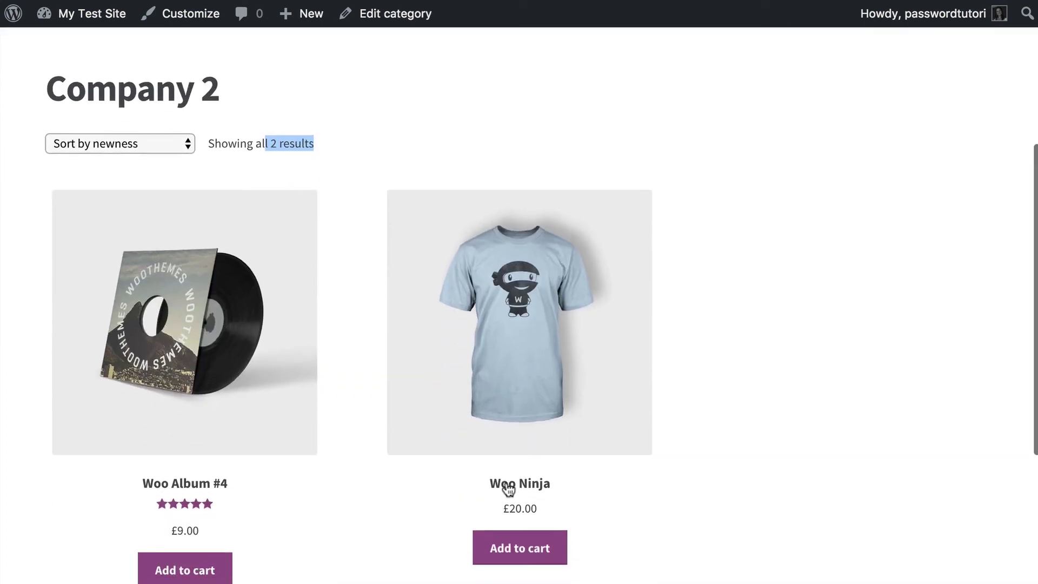
scroll(506, 484, up, 5)
click(250, 208)
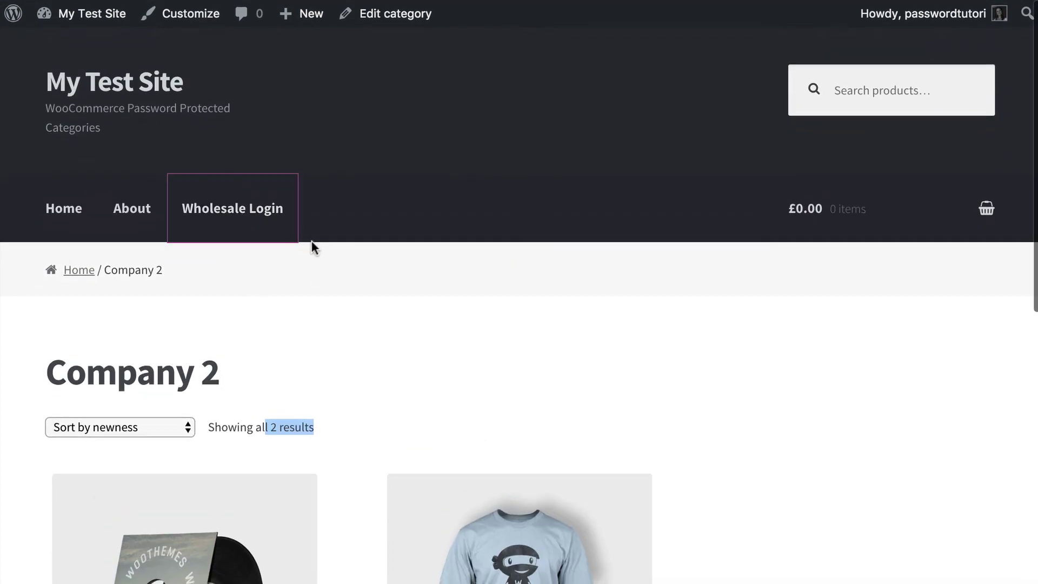
scroll(292, 390, down, 1)
click(156, 416)
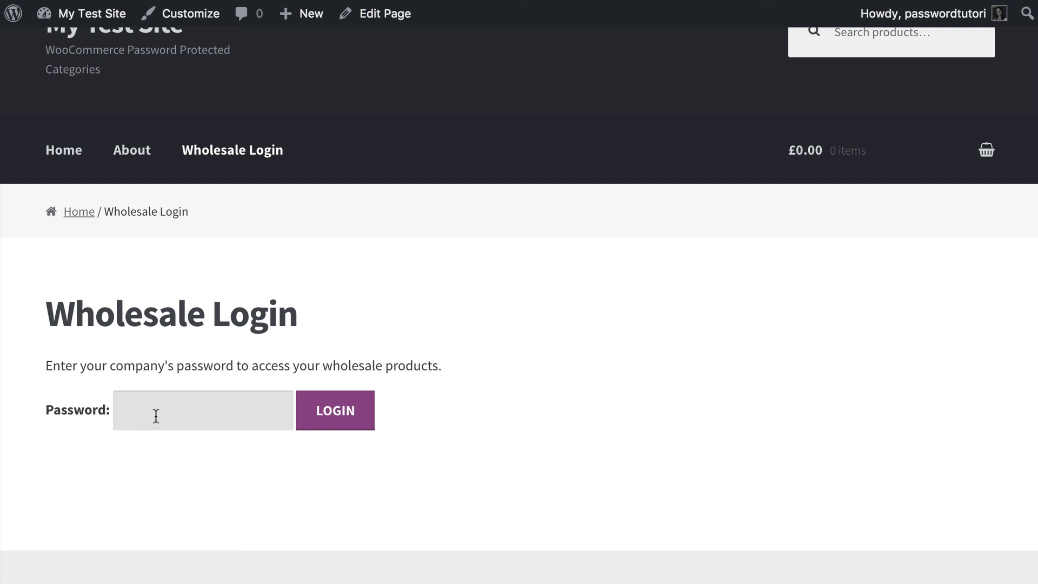
scroll(156, 416, up, 1)
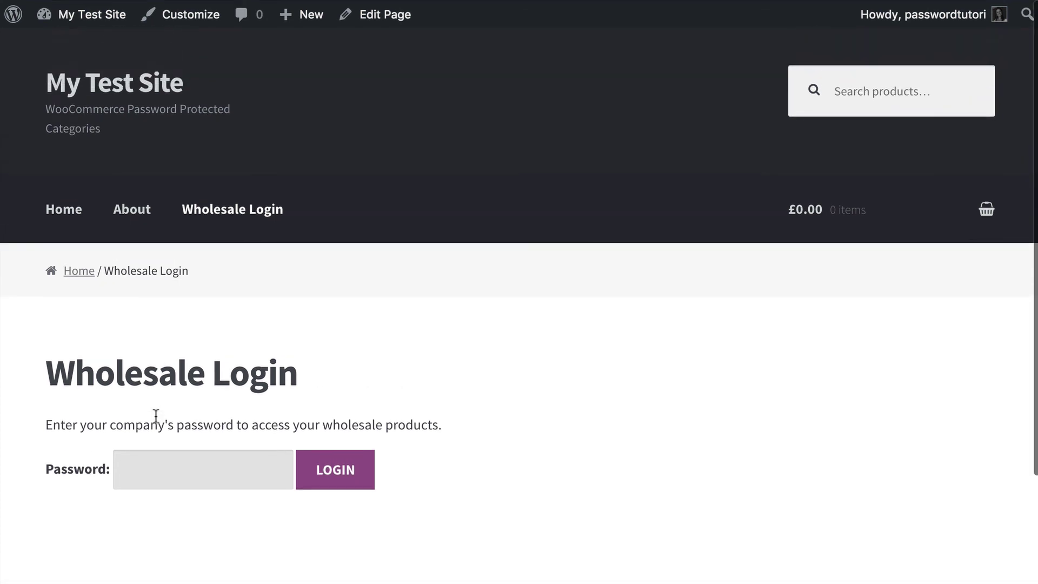